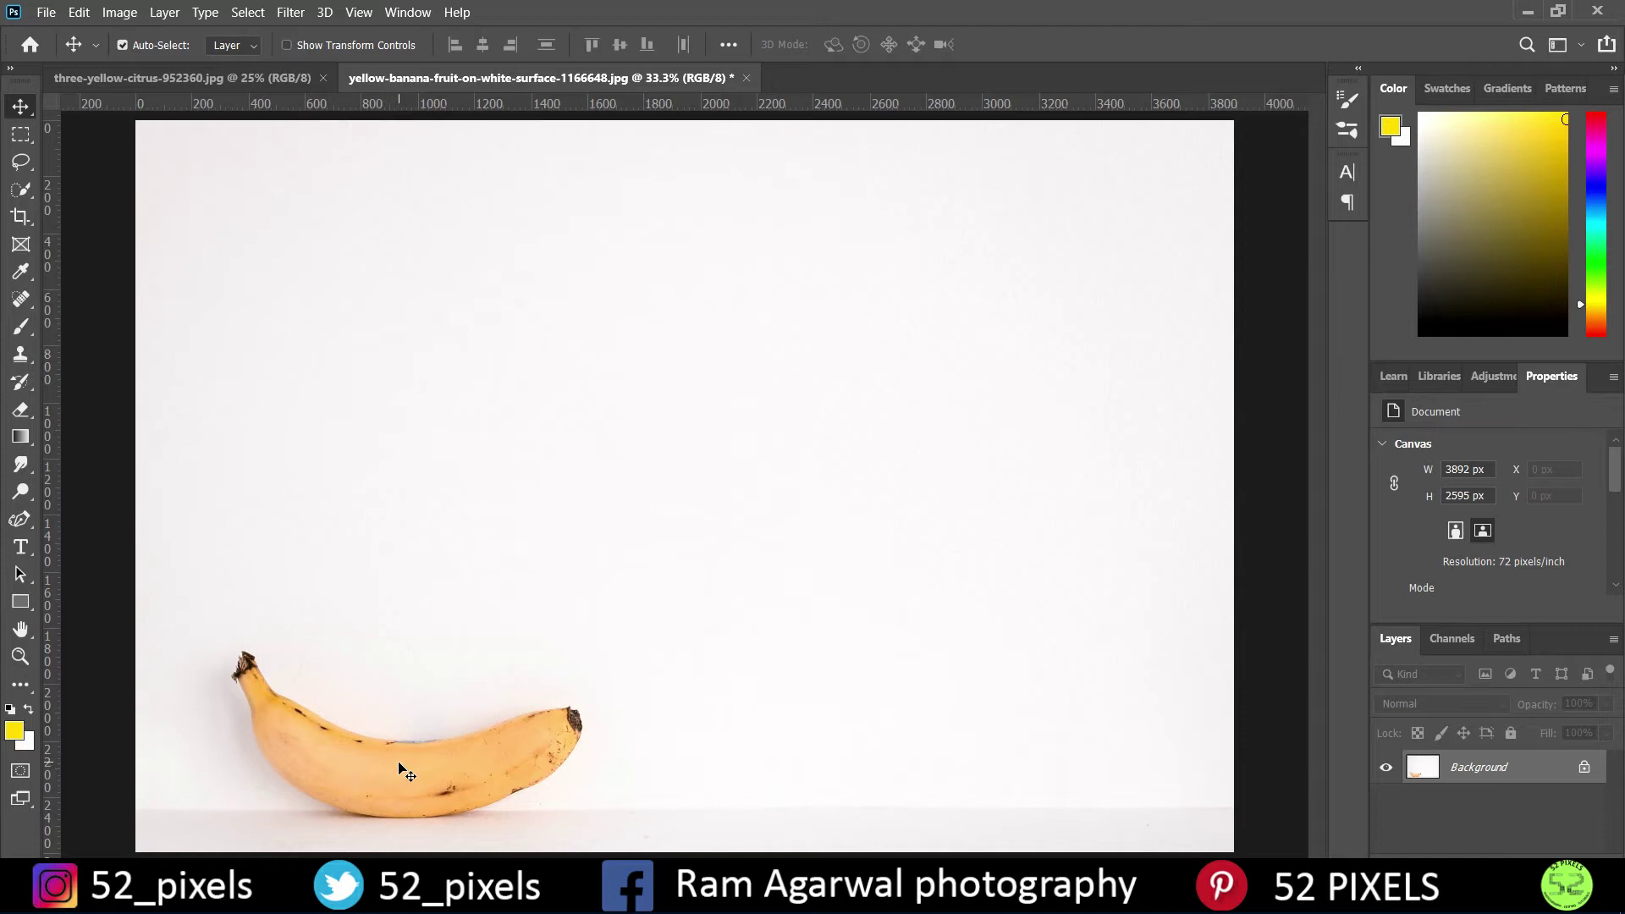
- Open Color Range, sample the banana's skin, and add further shades from its stem side, middle and tip to the sampled colours
{"action": "left_click", "coordinate": [254, 12]}
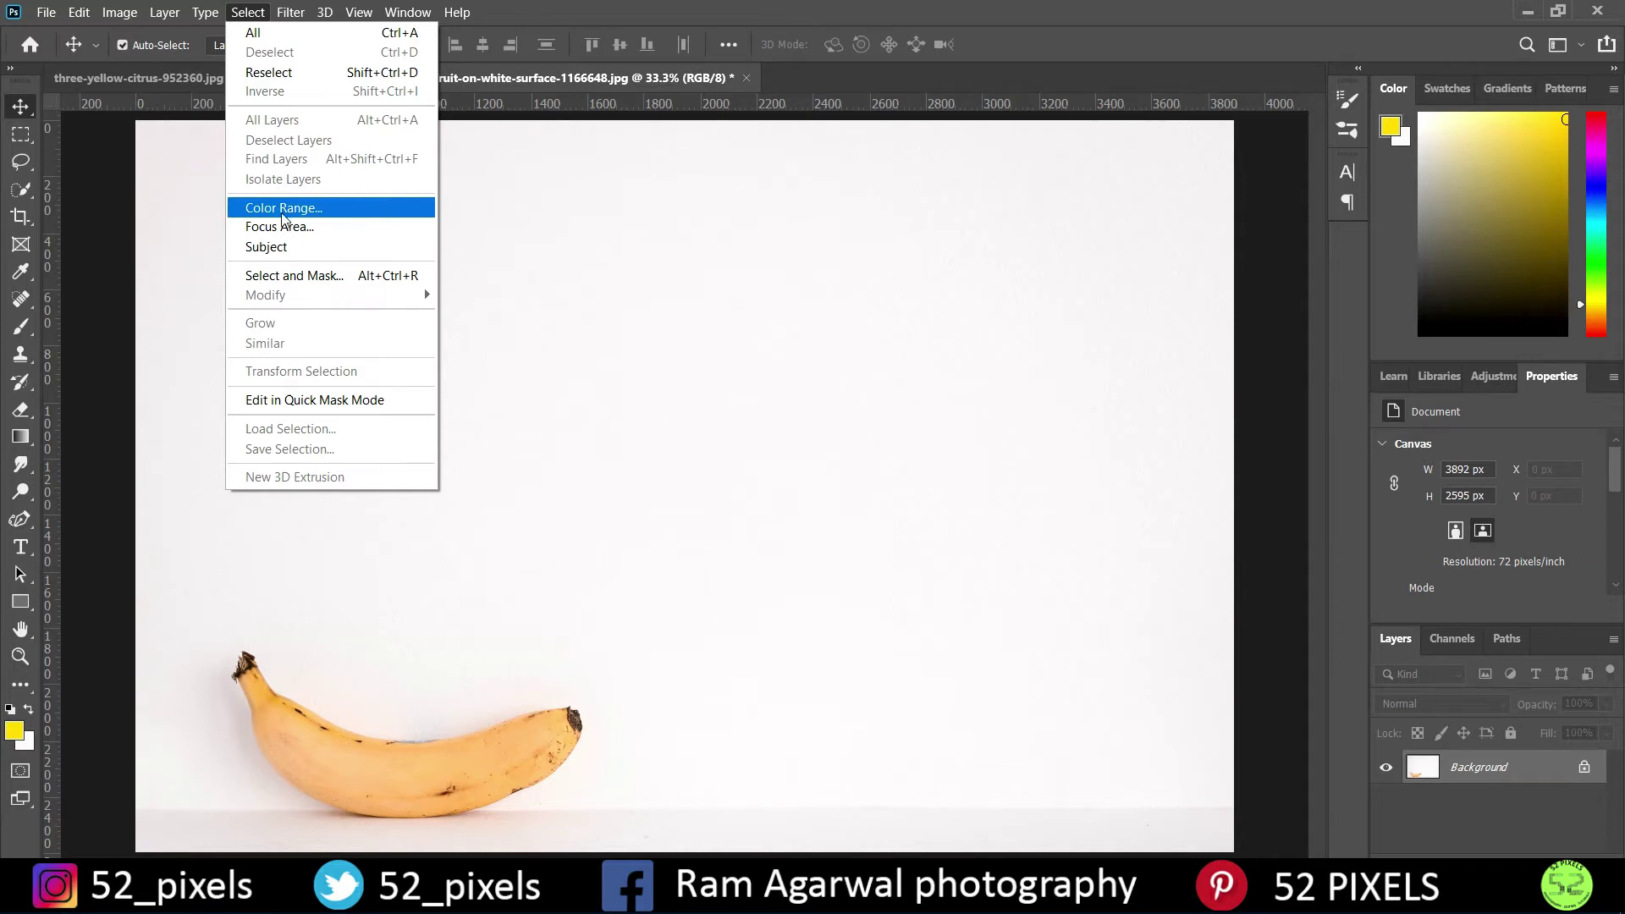
{"action": "left_click", "coordinate": [281, 212]}
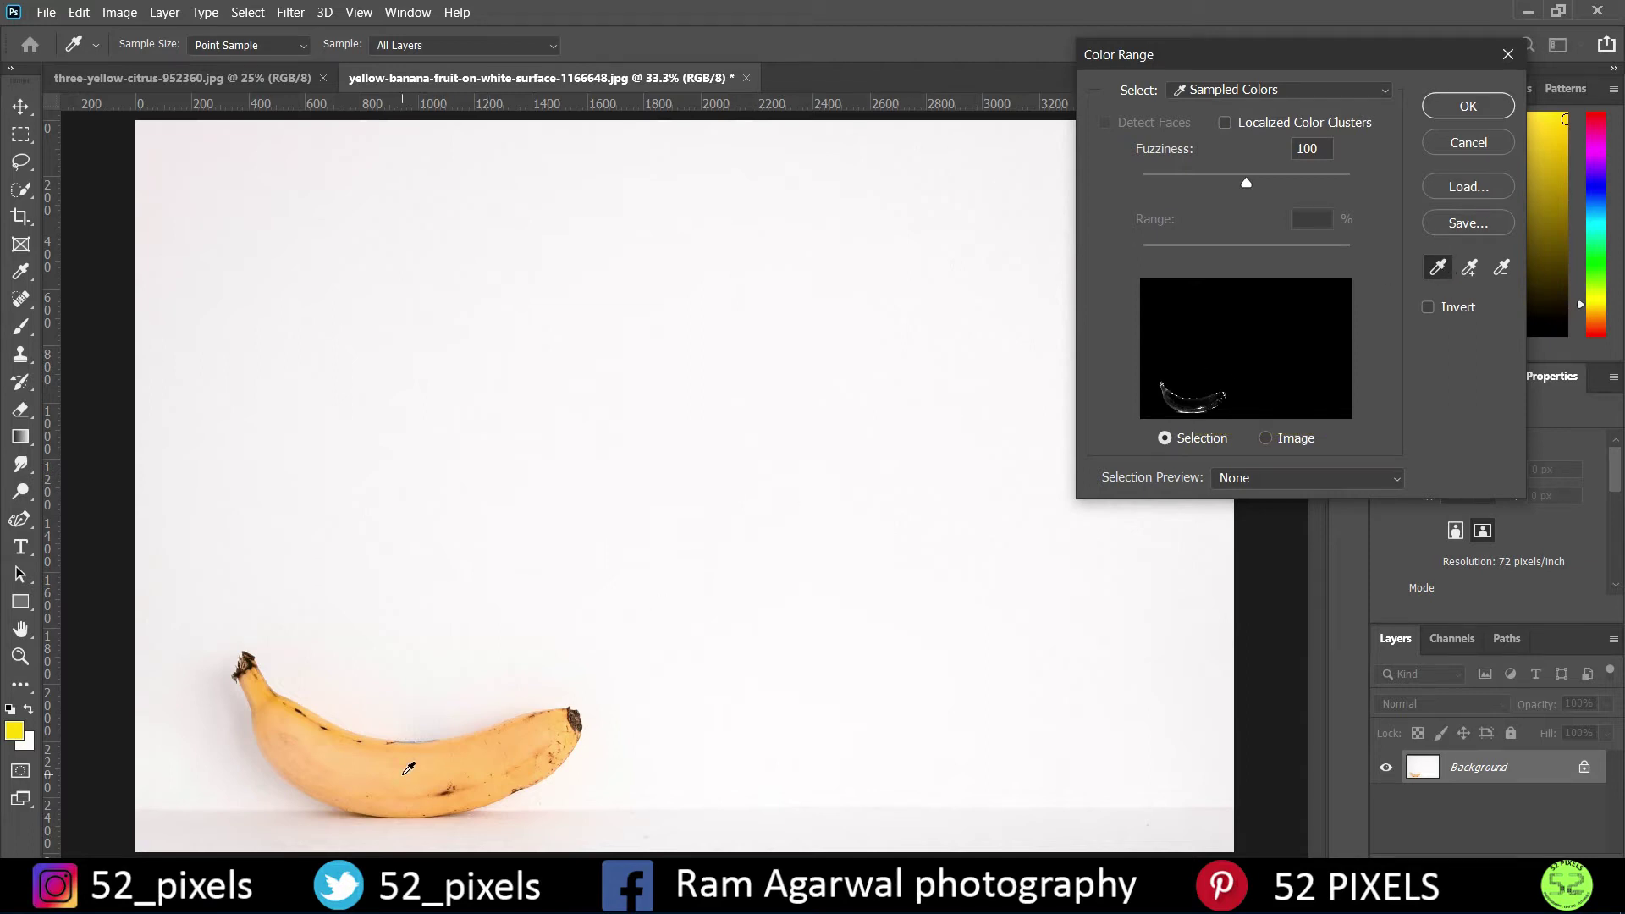
{"action": "left_click", "coordinate": [405, 772]}
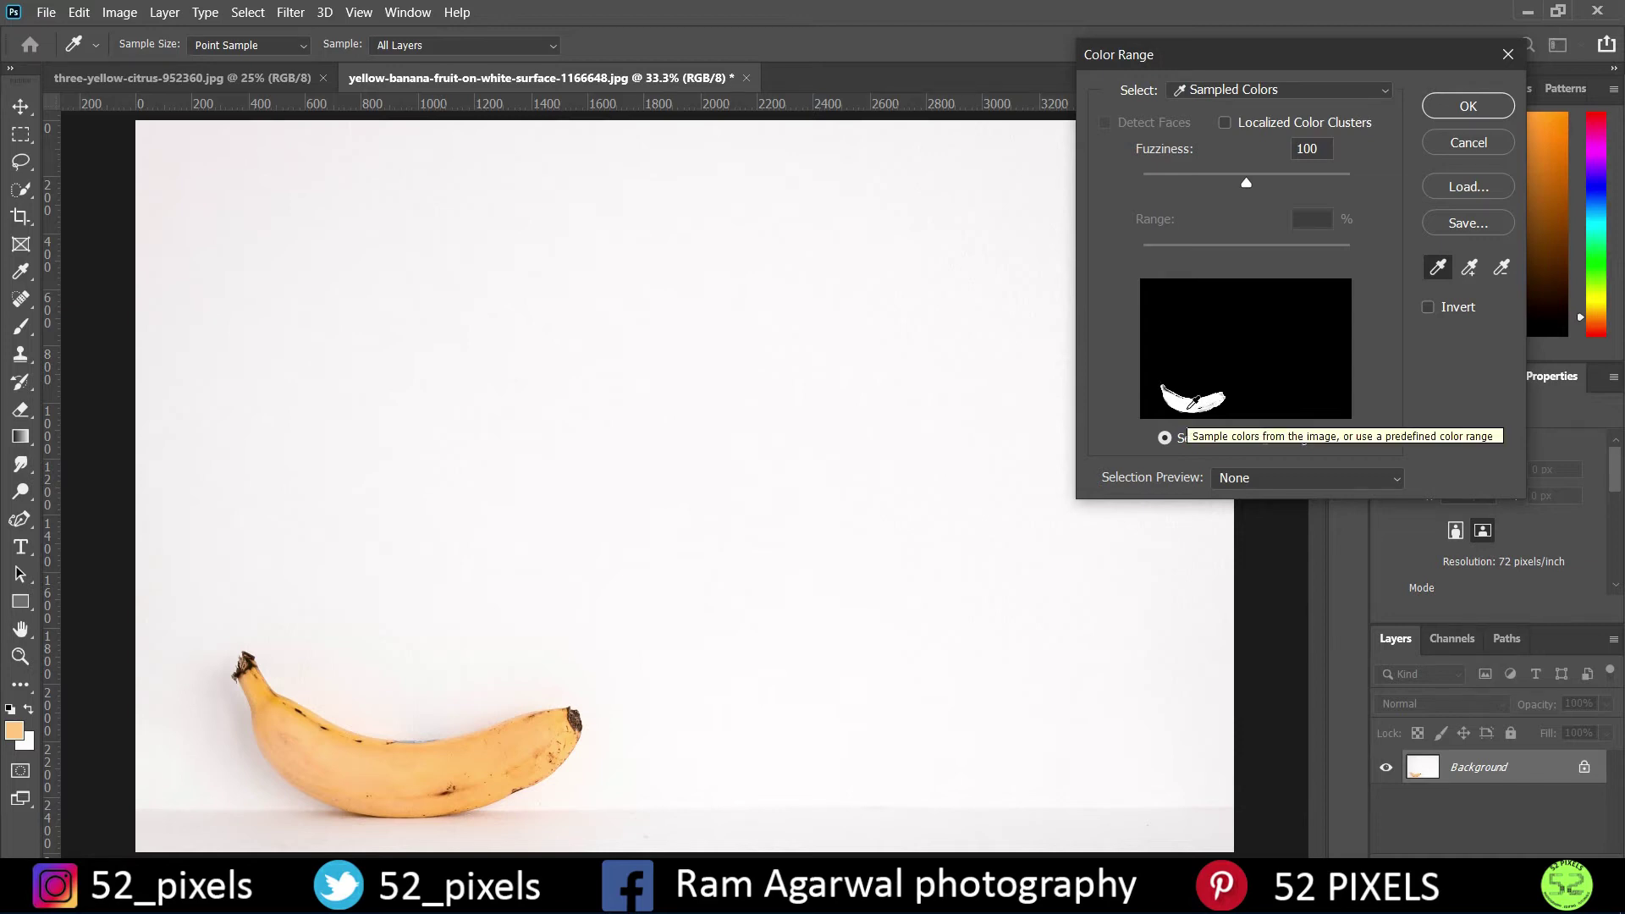
{"action": "left_click", "coordinate": [1470, 270]}
{"action": "left_click", "coordinate": [263, 704]}
{"action": "left_click", "coordinate": [291, 737]}
{"action": "left_click", "coordinate": [298, 742]}
{"action": "left_click", "coordinate": [405, 779]}
{"action": "left_click", "coordinate": [570, 722]}
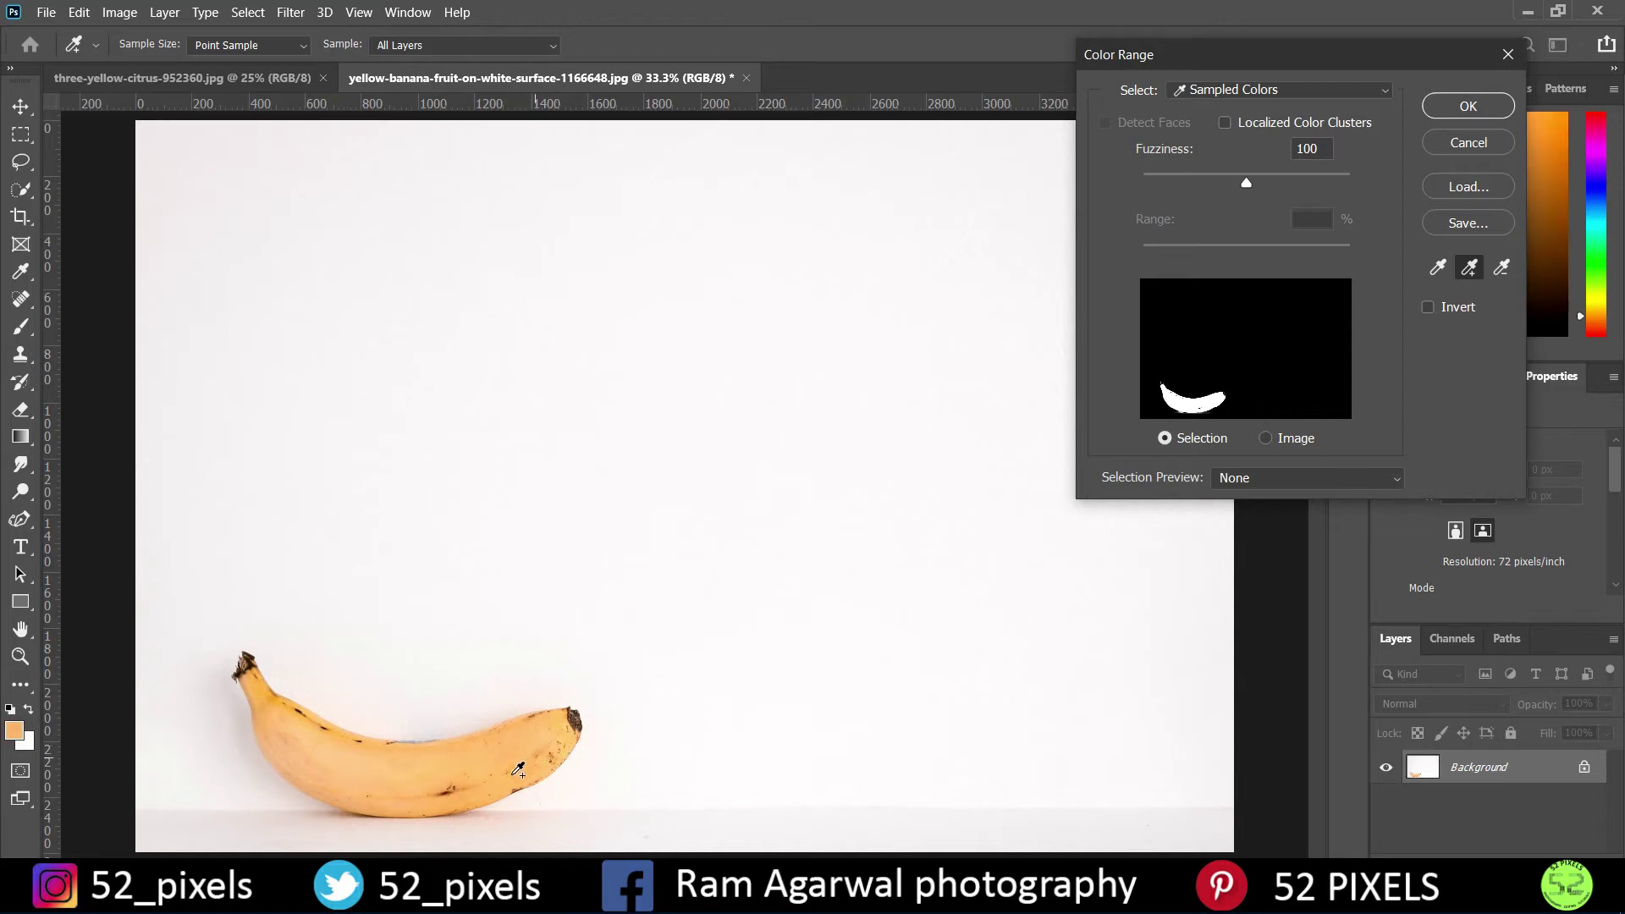
{"action": "left_click", "coordinate": [362, 801]}
- Try adding colours from the banana out into the background, undo the sample, and try subtracting the white background
{"action": "mouse_move", "coordinate": [280, 741]}
{"action": "left_mouse_down"}
{"action": "mouse_move", "coordinate": [408, 798]}
{"action": "mouse_move", "coordinate": [544, 754]}
{"action": "mouse_move", "coordinate": [663, 647]}
{"action": "left_mouse_up"}
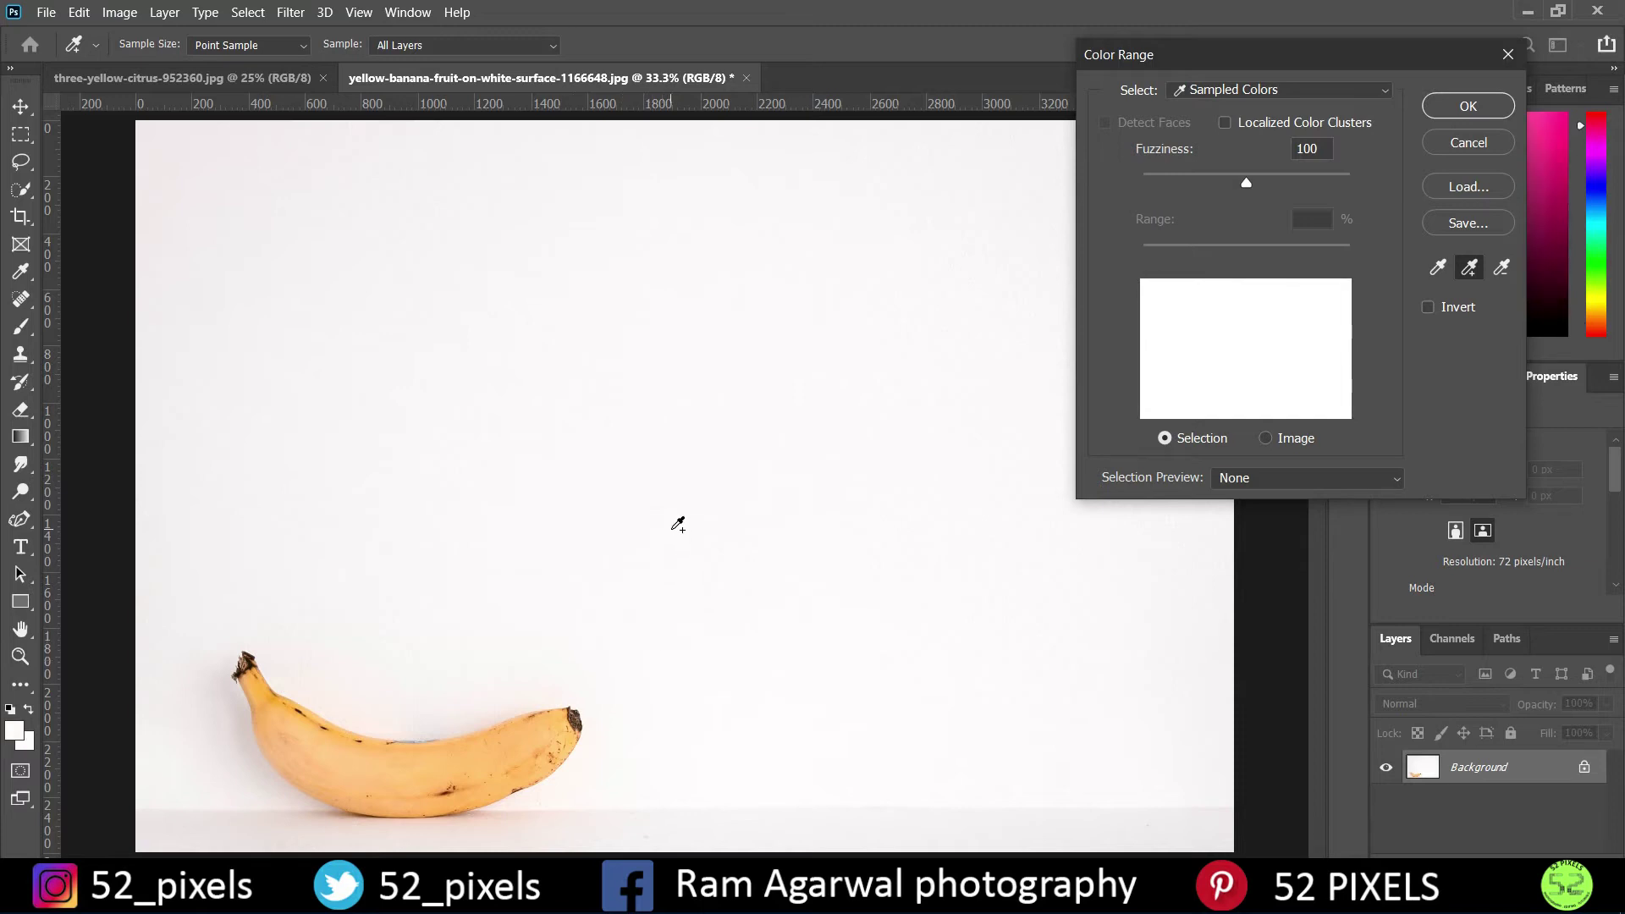
{"action": "key", "text": "ctrl+z"}
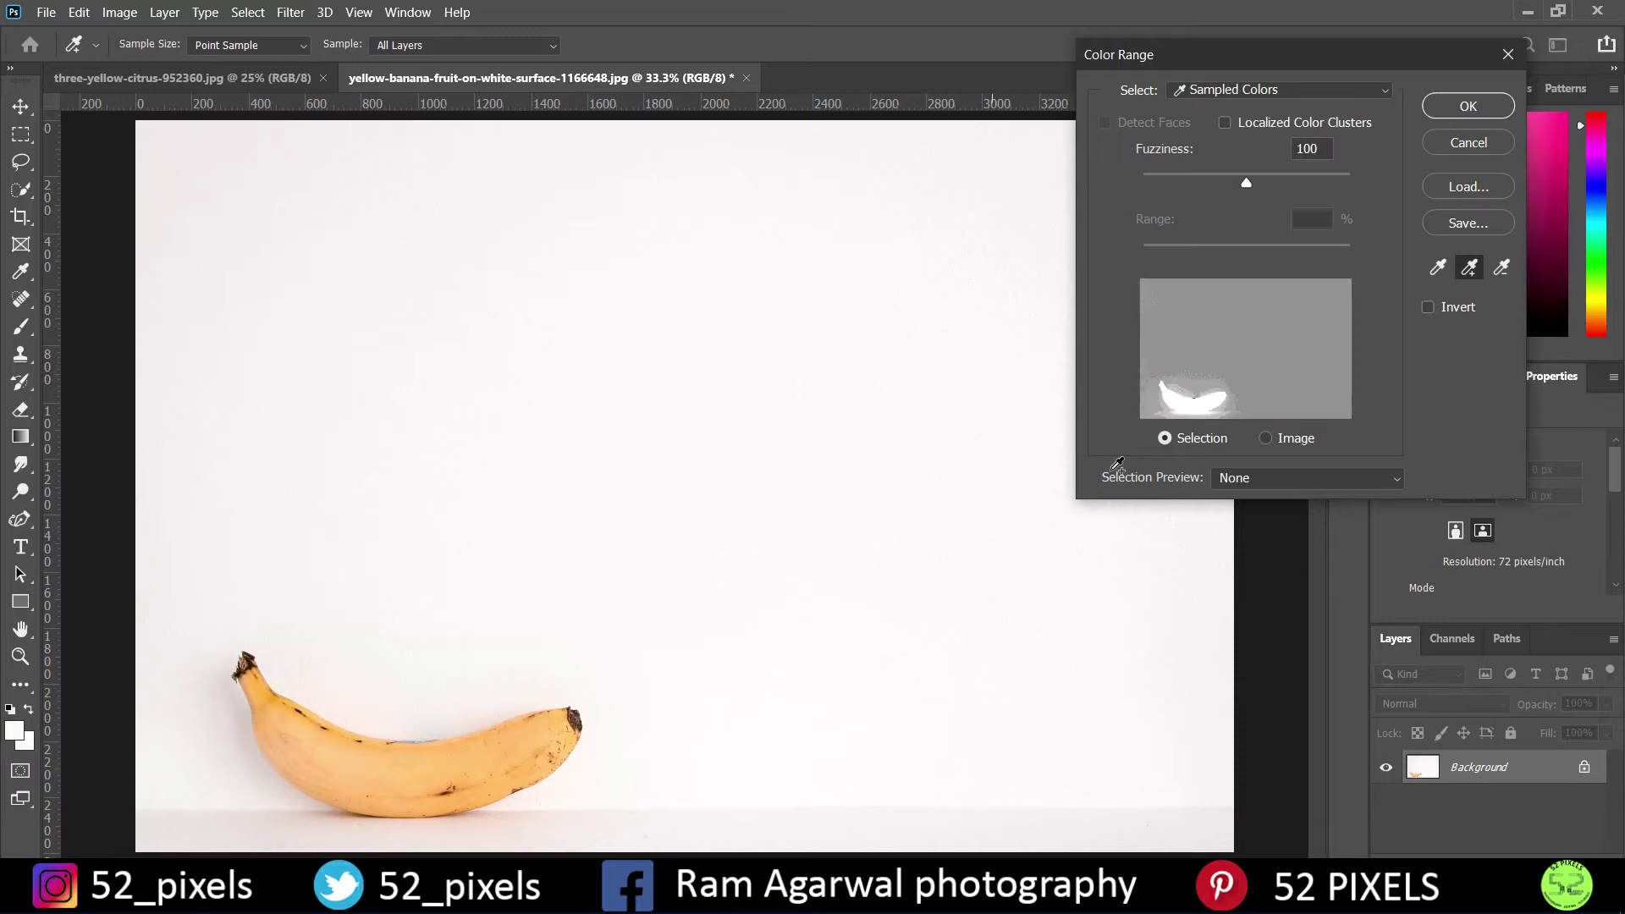
{"action": "left_click", "coordinate": [438, 755]}
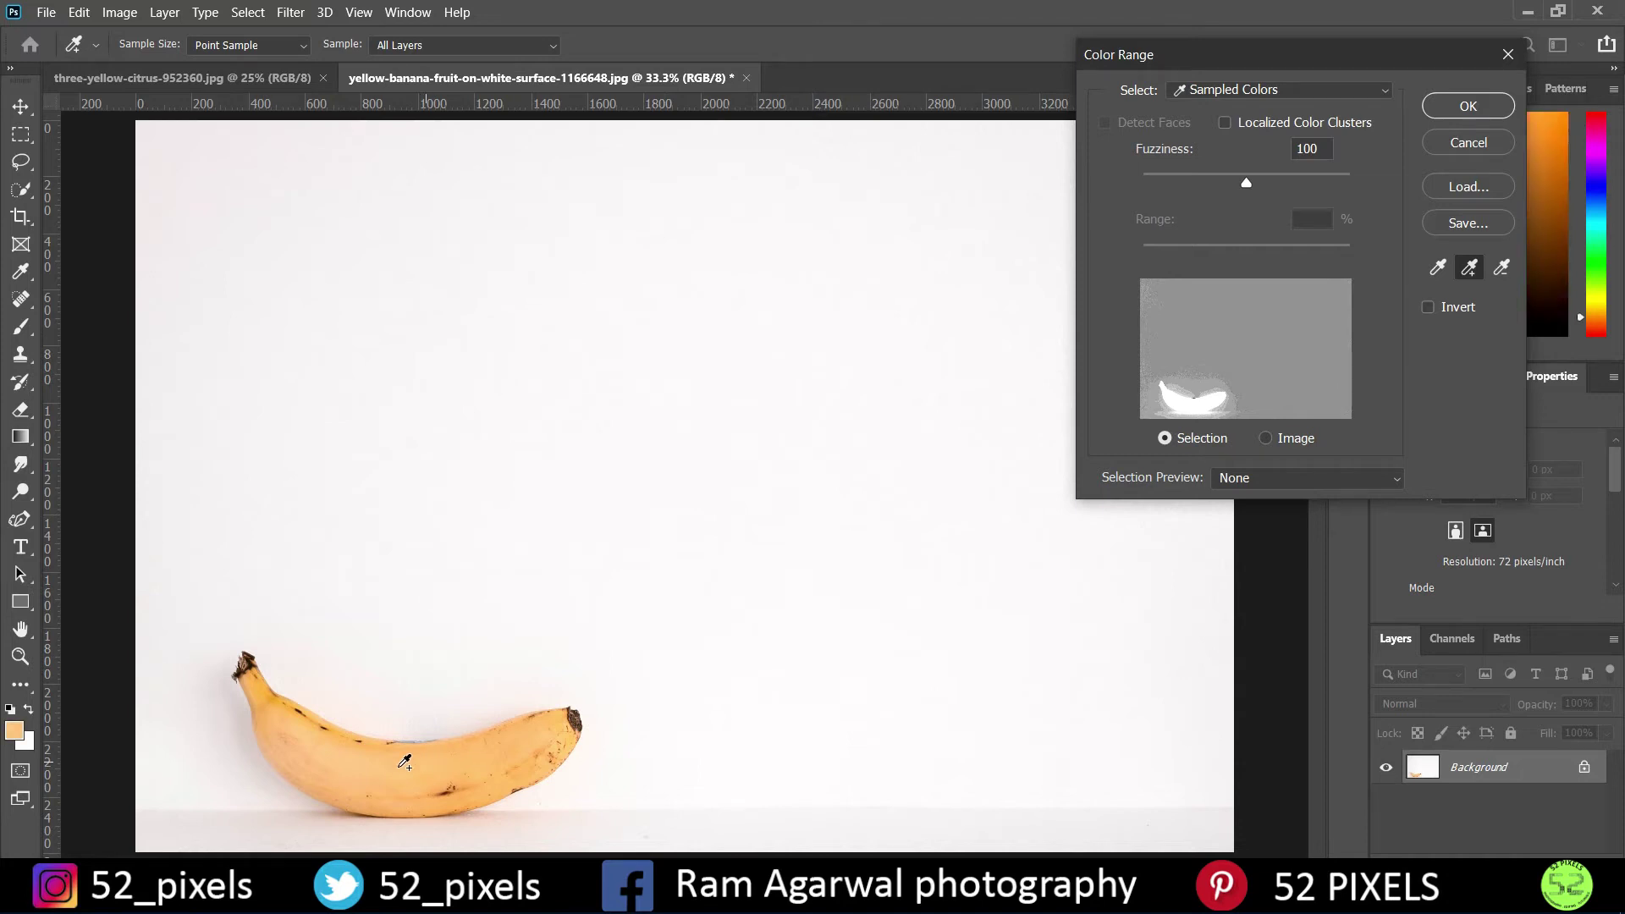
{"action": "left_click", "coordinate": [1501, 269]}
{"action": "left_click", "coordinate": [696, 337]}
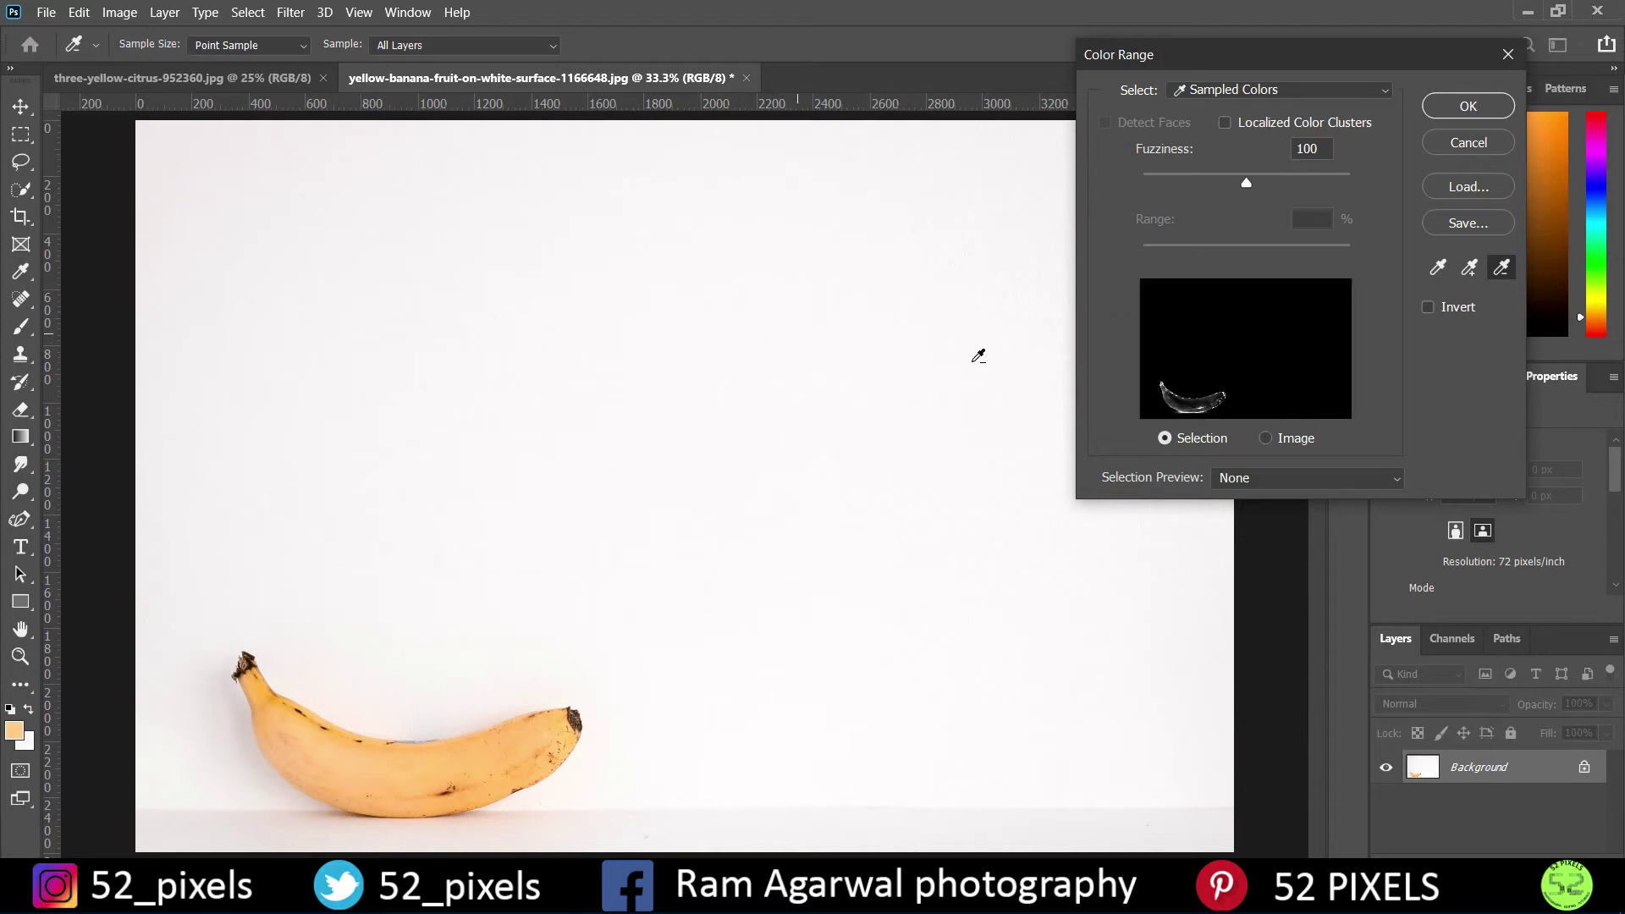
{"action": "left_click", "coordinate": [823, 366]}
- Resample the banana's skin from scratch and add shades from its neck, curved side and lower edge to the colour range
{"action": "left_click", "coordinate": [1437, 267]}
{"action": "left_click", "coordinate": [491, 737]}
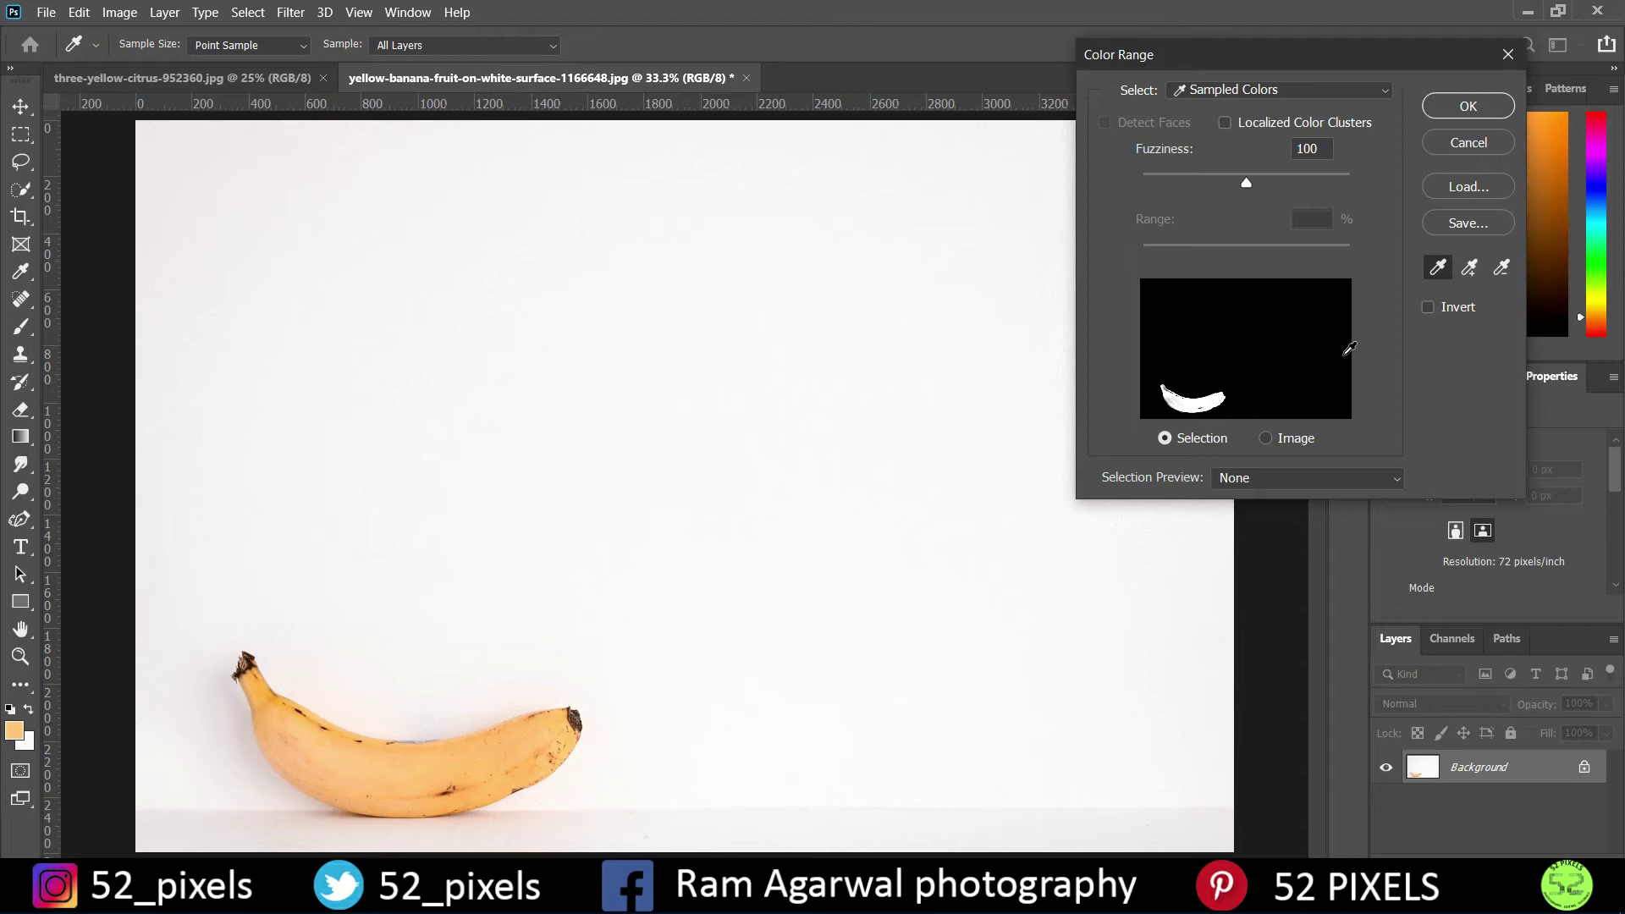
{"action": "left_click", "coordinate": [1468, 269]}
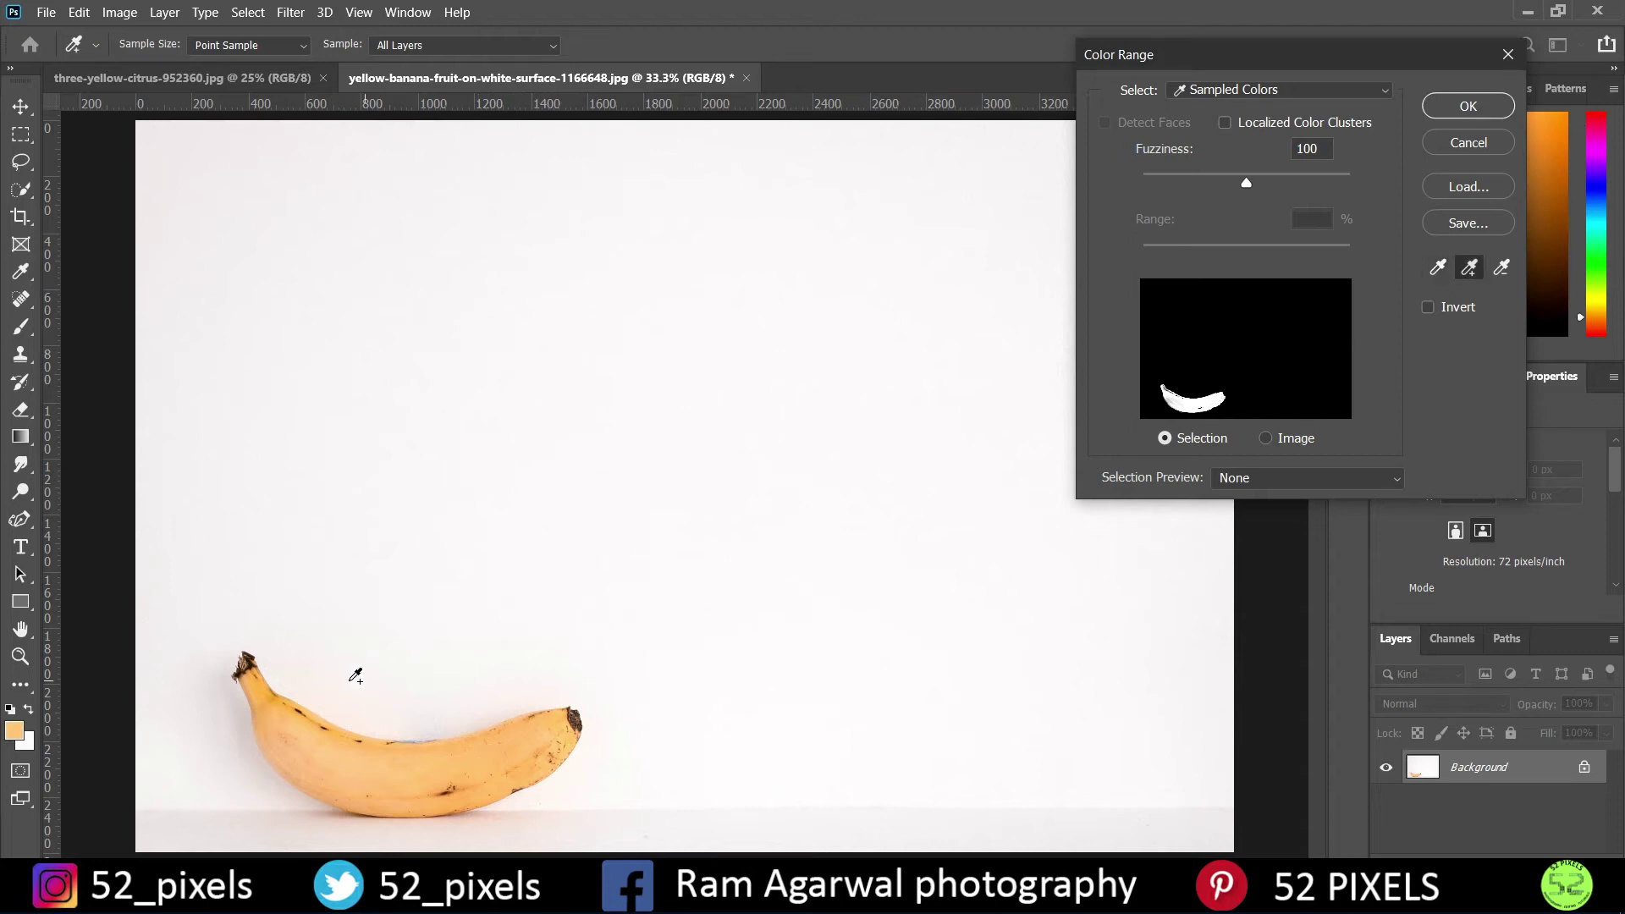
{"action": "left_click", "coordinate": [269, 719]}
{"action": "left_click", "coordinate": [306, 765]}
{"action": "left_click", "coordinate": [262, 681]}
{"action": "left_click", "coordinate": [275, 719]}
{"action": "left_click", "coordinate": [409, 811]}
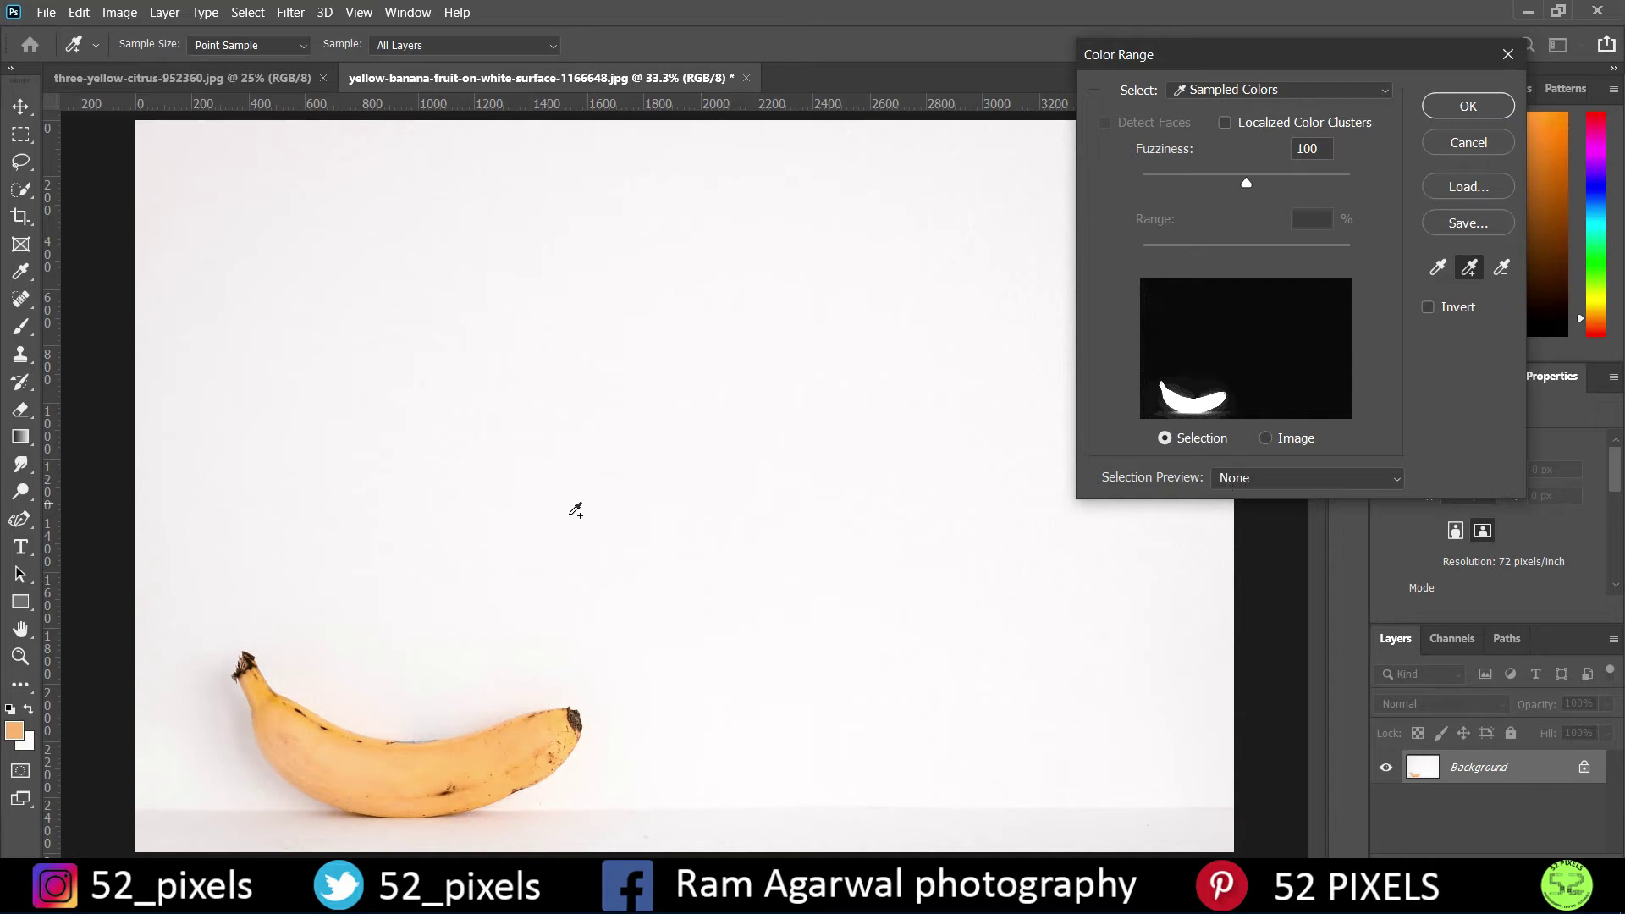
- Set the selection preview to Grayscale and subtract the background tones above the banana from the colour range
{"action": "left_click", "coordinate": [1277, 484]}
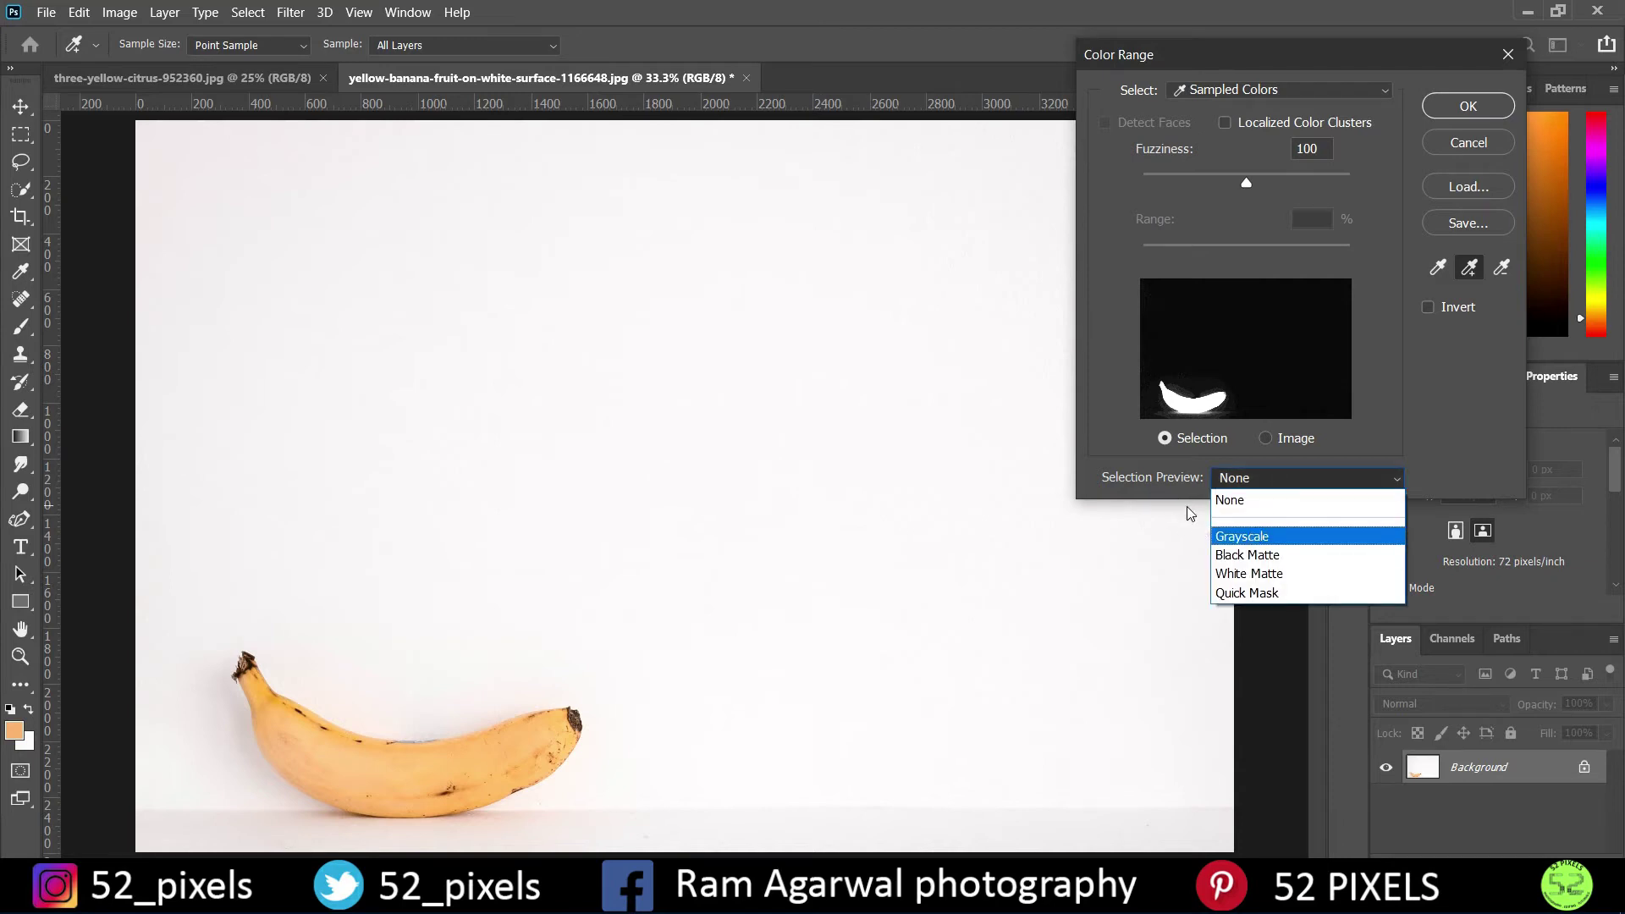
{"action": "left_click", "coordinate": [1228, 540]}
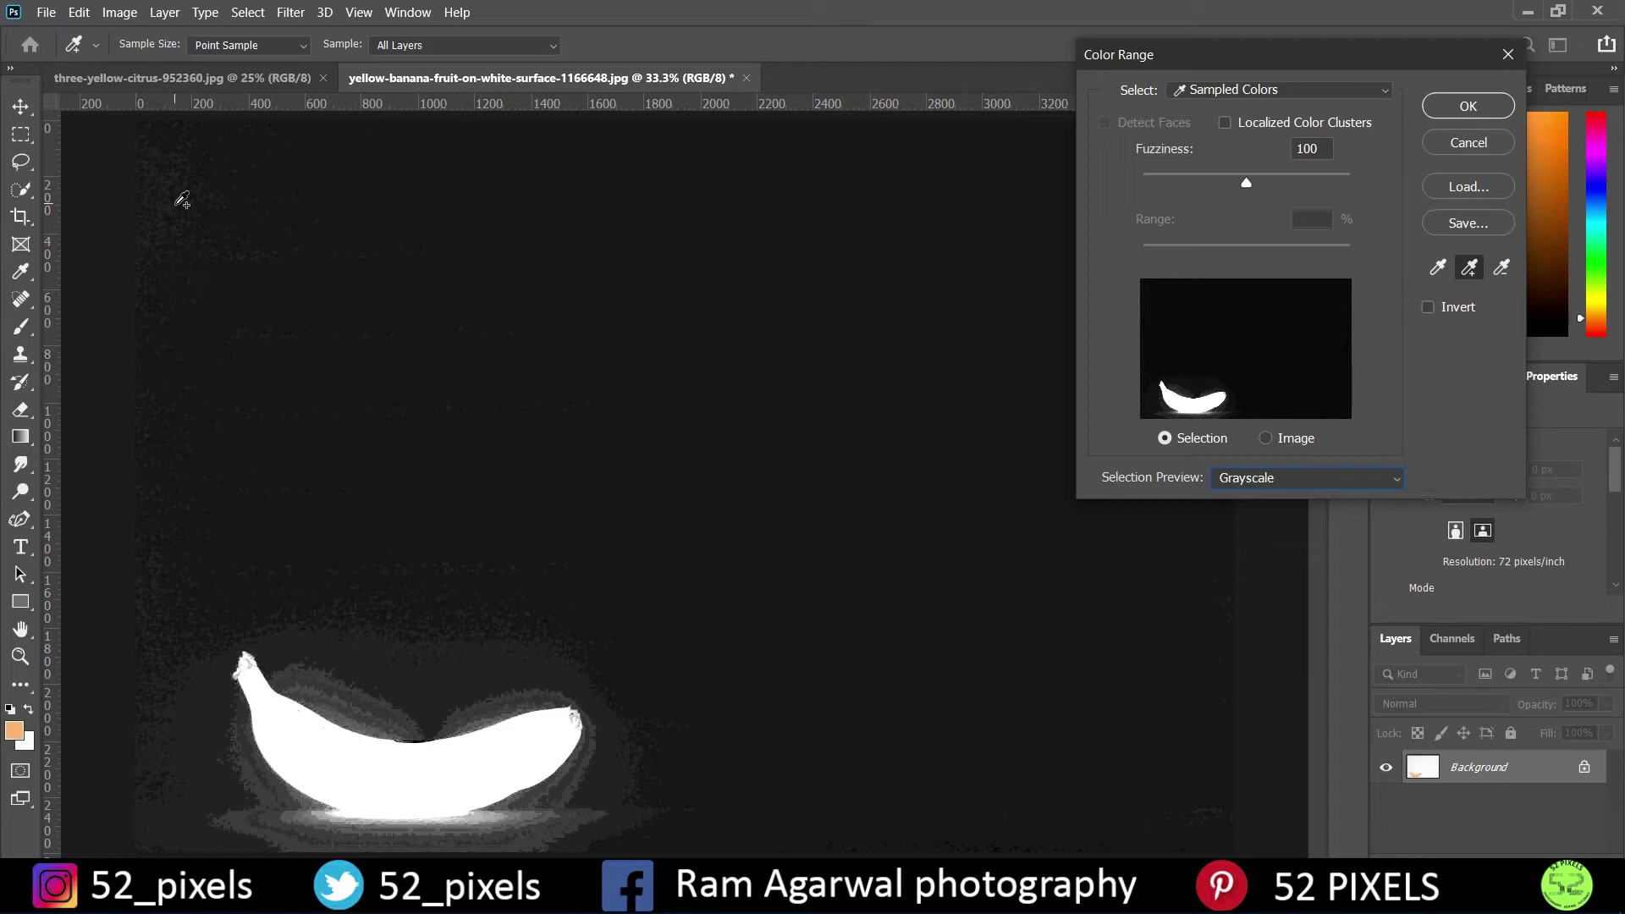
{"action": "left_click", "coordinate": [1509, 267]}
{"action": "left_click", "coordinate": [297, 181]}
{"action": "left_click", "coordinate": [526, 250]}
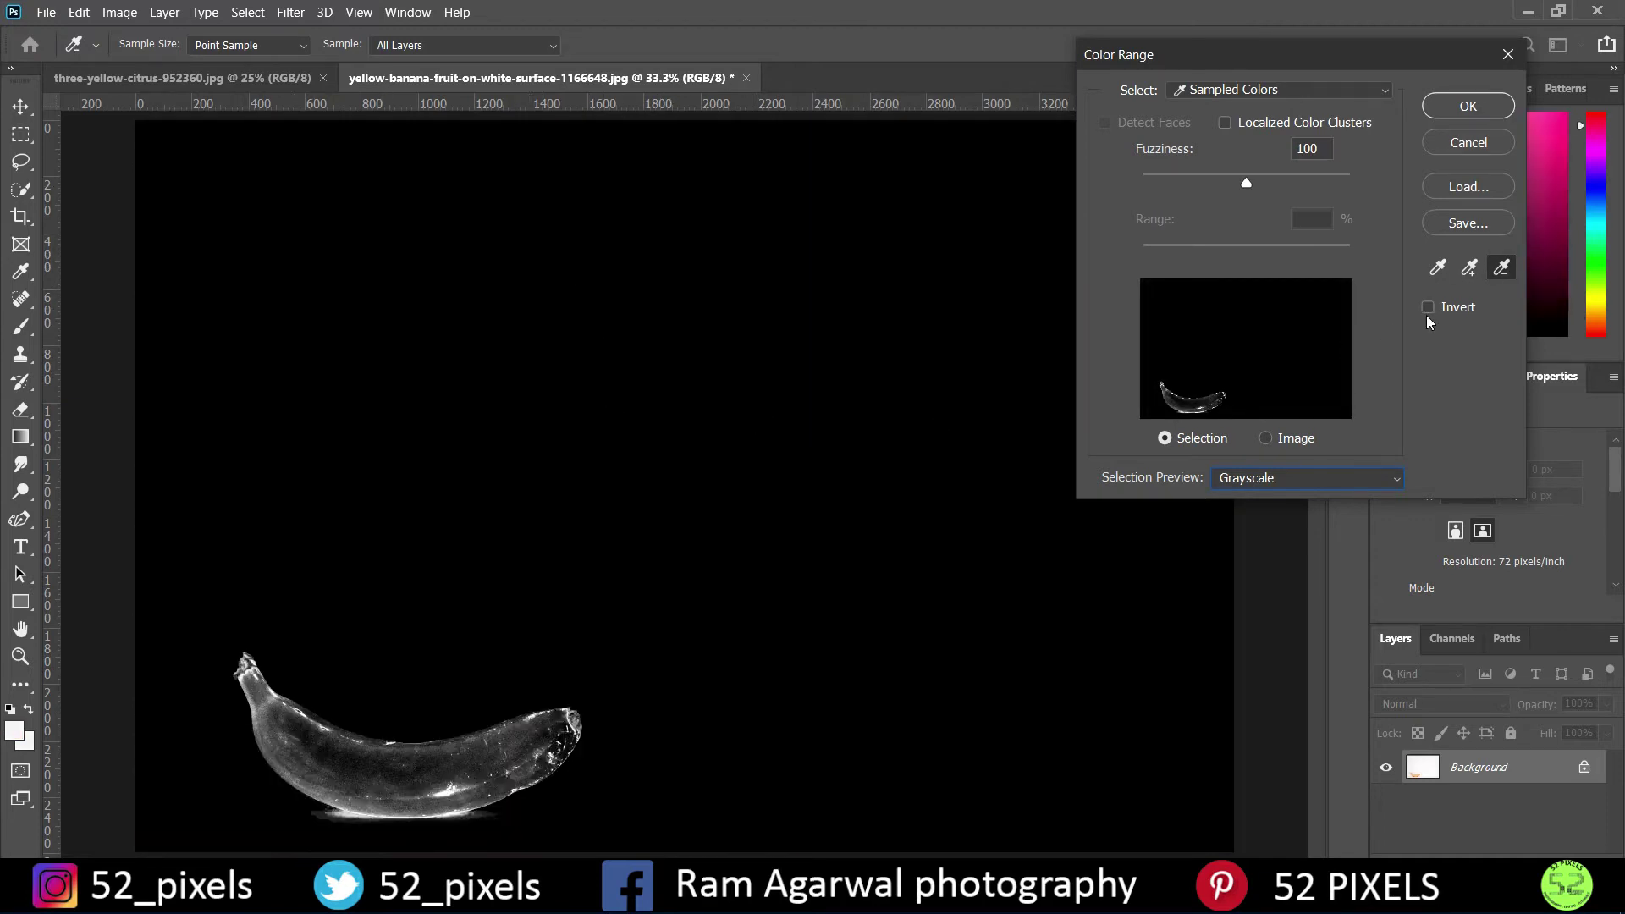
- Add the banana's skin tones back to the colour range and convert the accepted selection into a layer mask
{"action": "left_click", "coordinate": [351, 760], "text": "shift"}
{"action": "left_click_drag", "start_coordinate": [406, 771], "coordinate": [390, 771]}
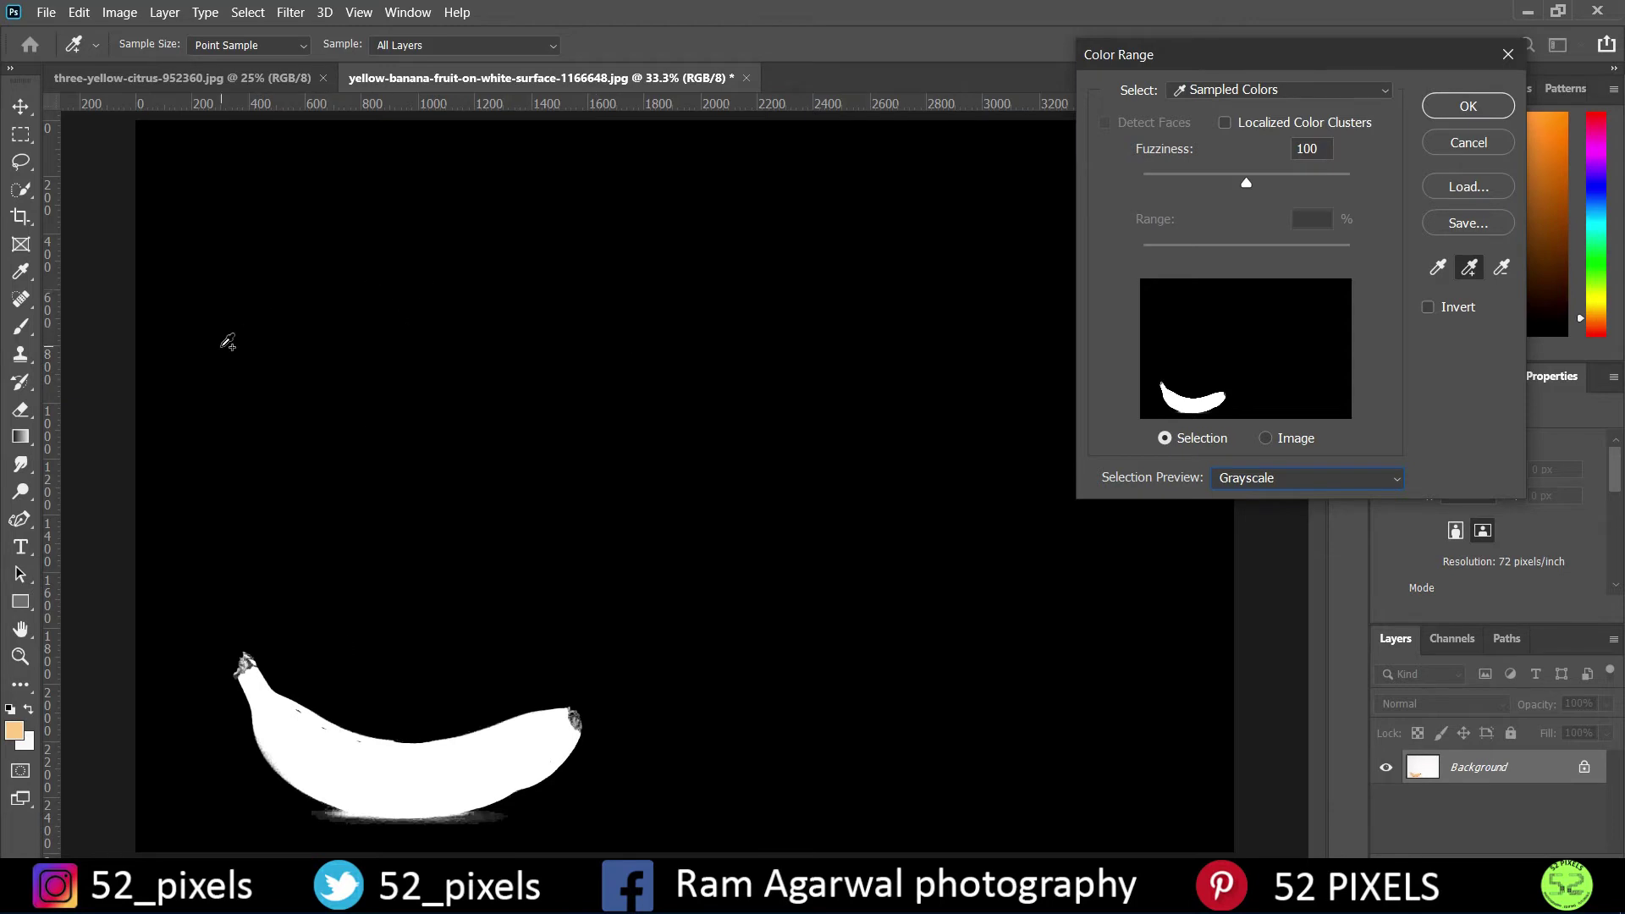
{"action": "left_click", "coordinate": [1449, 112]}
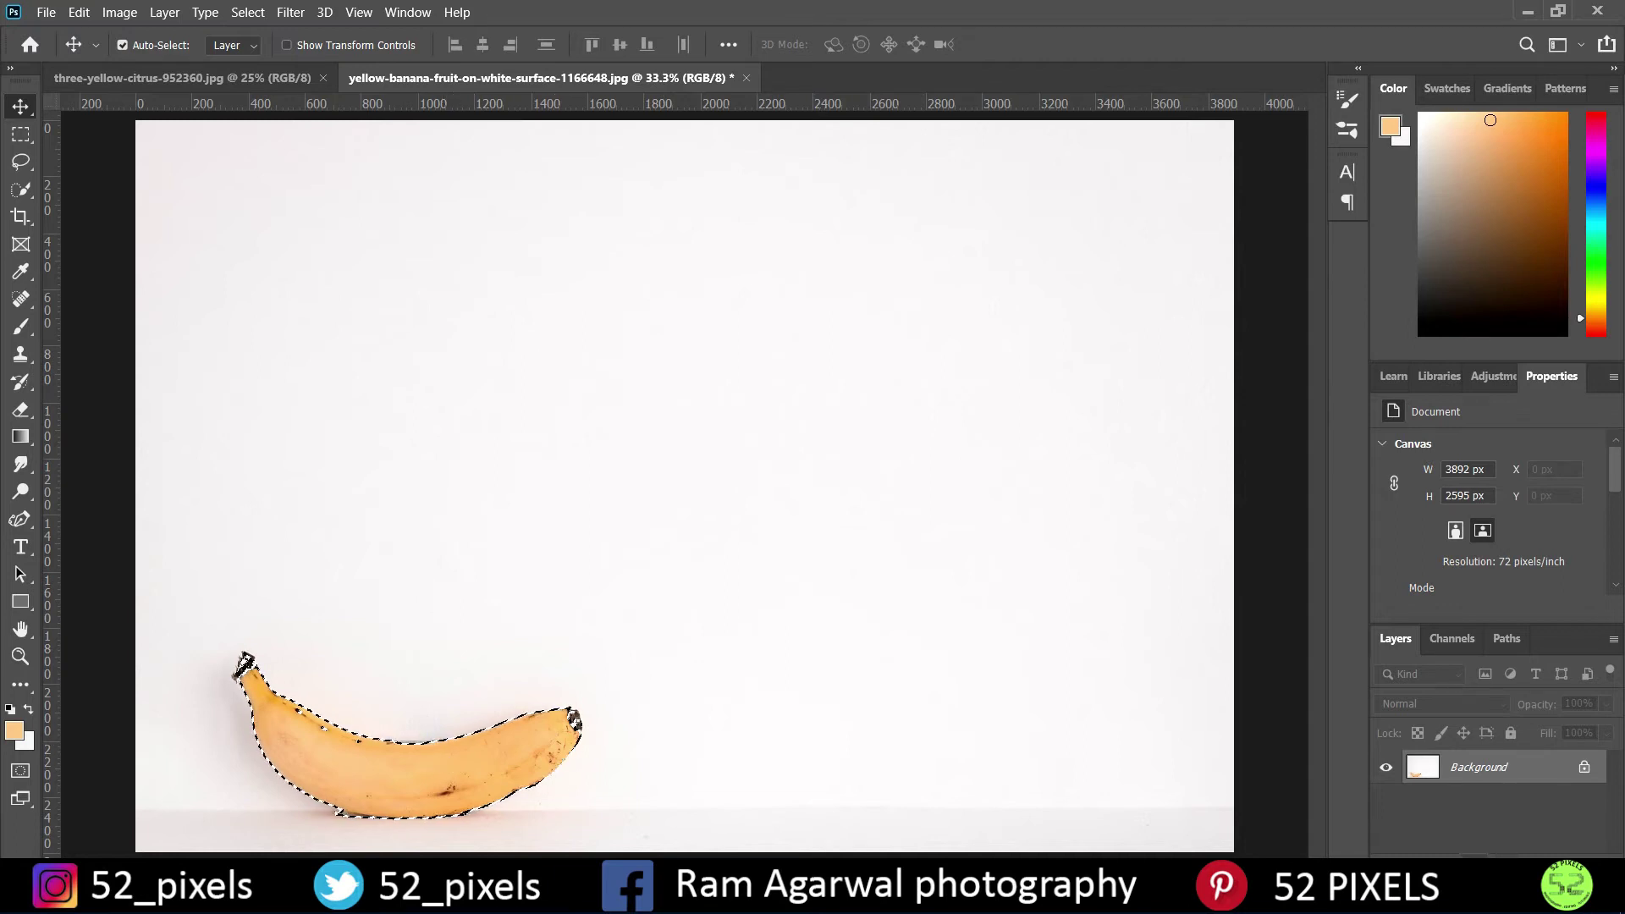
{"action": "left_click", "coordinate": [1474, 864]}
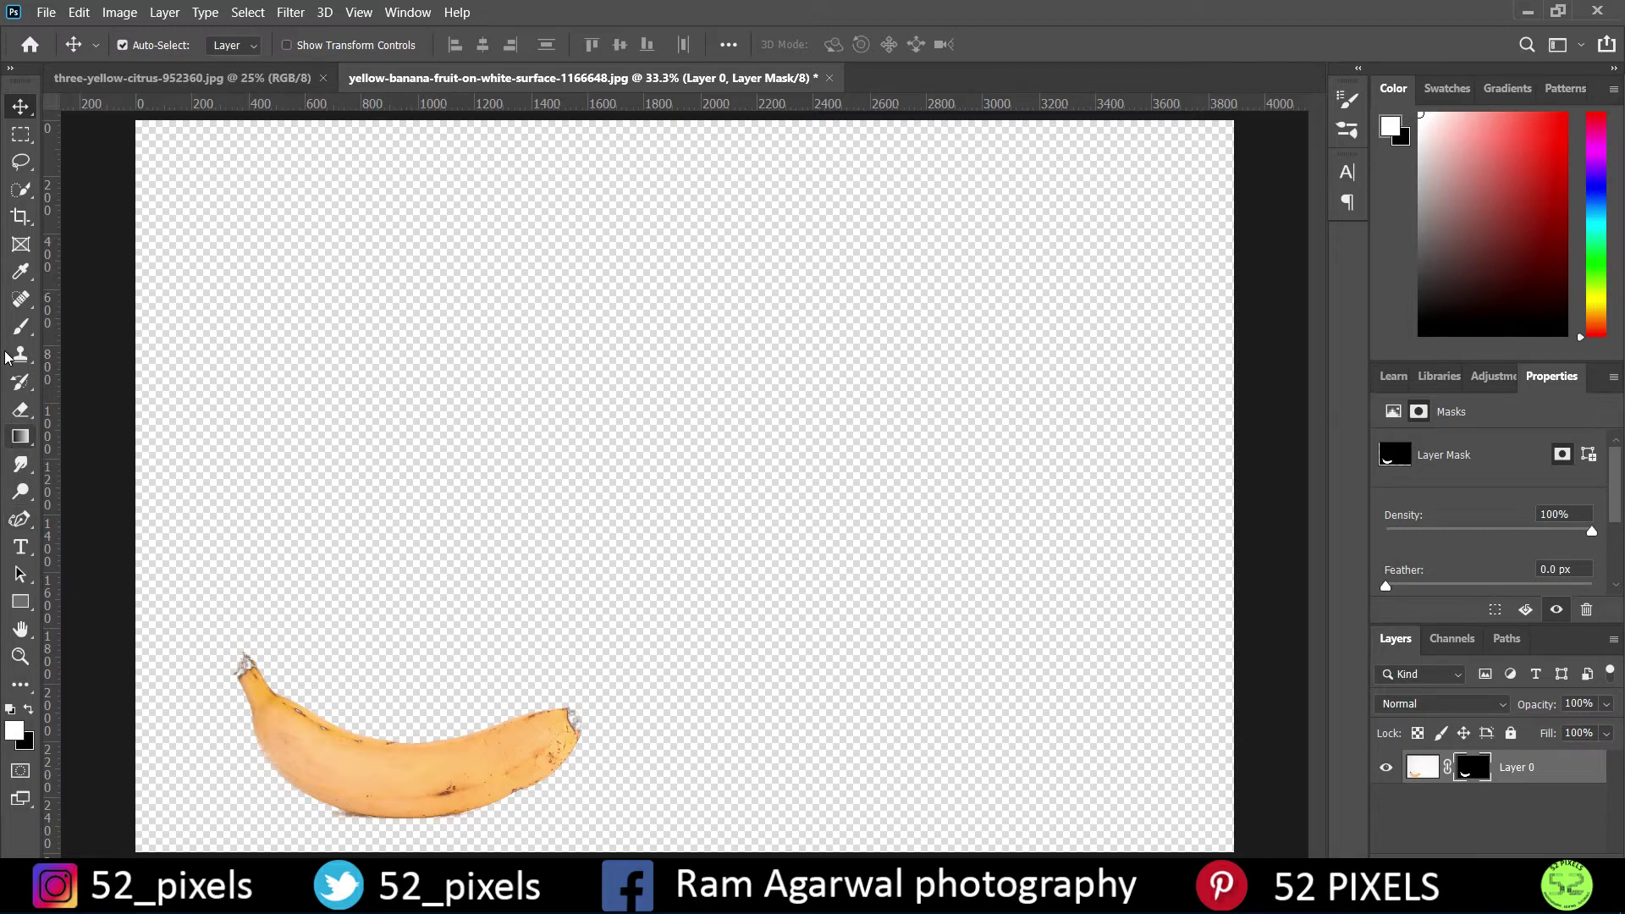
- Paint white on the layer mask with a 150 px brush to restore the missing spots inside the banana
{"action": "left_click", "coordinate": [18, 326]}
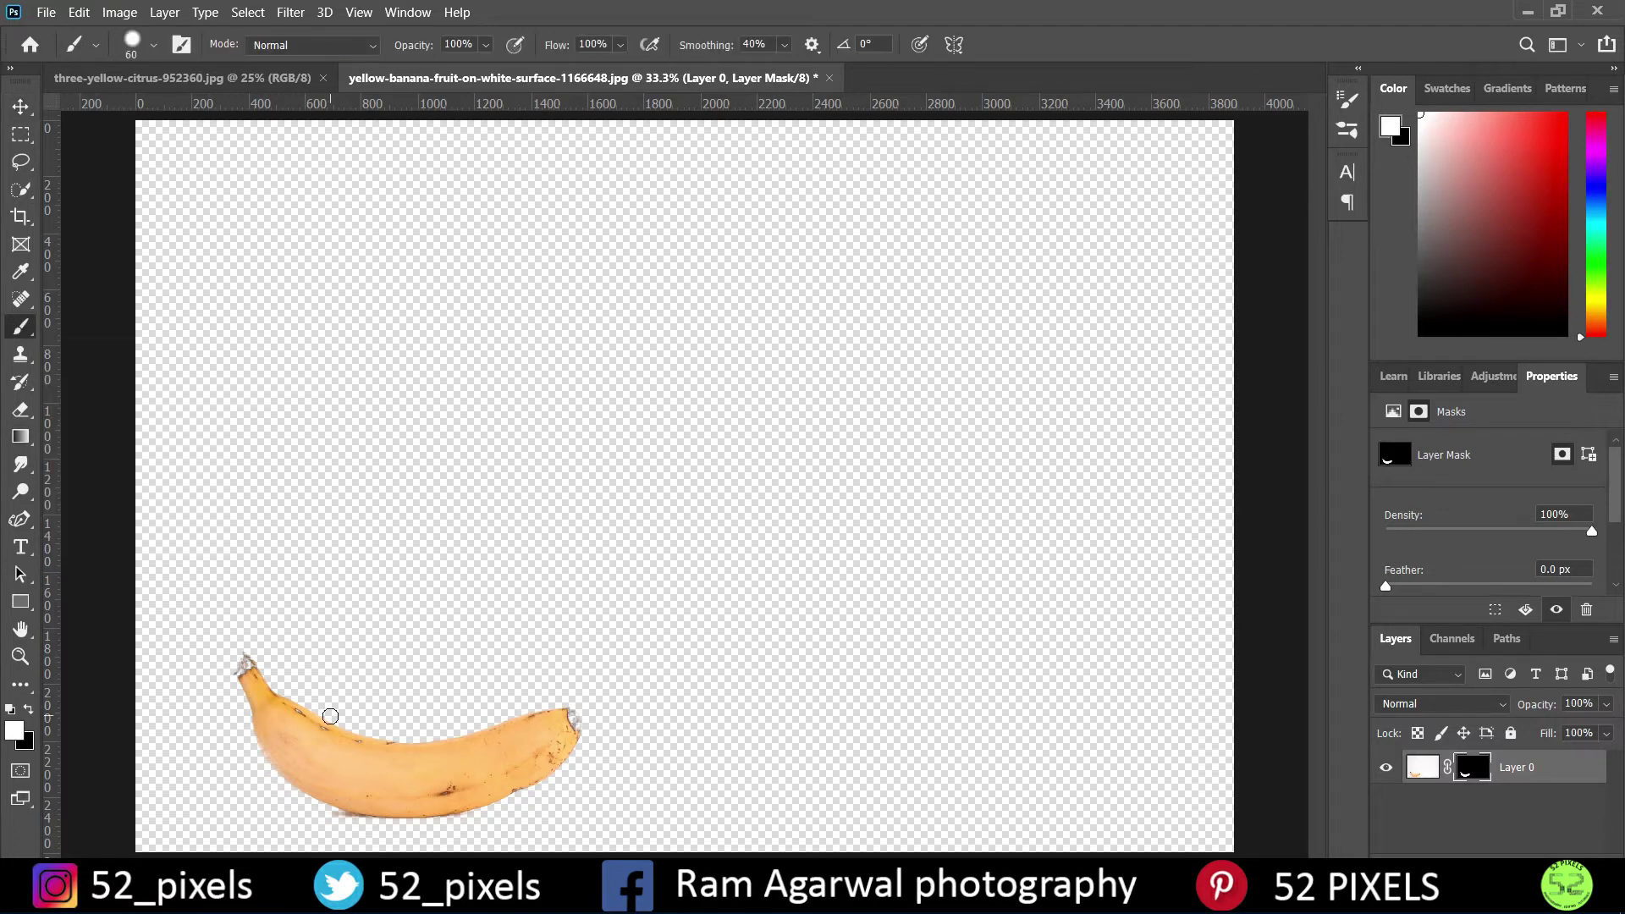
{"action": "key", "text": "ctrl+plus"}
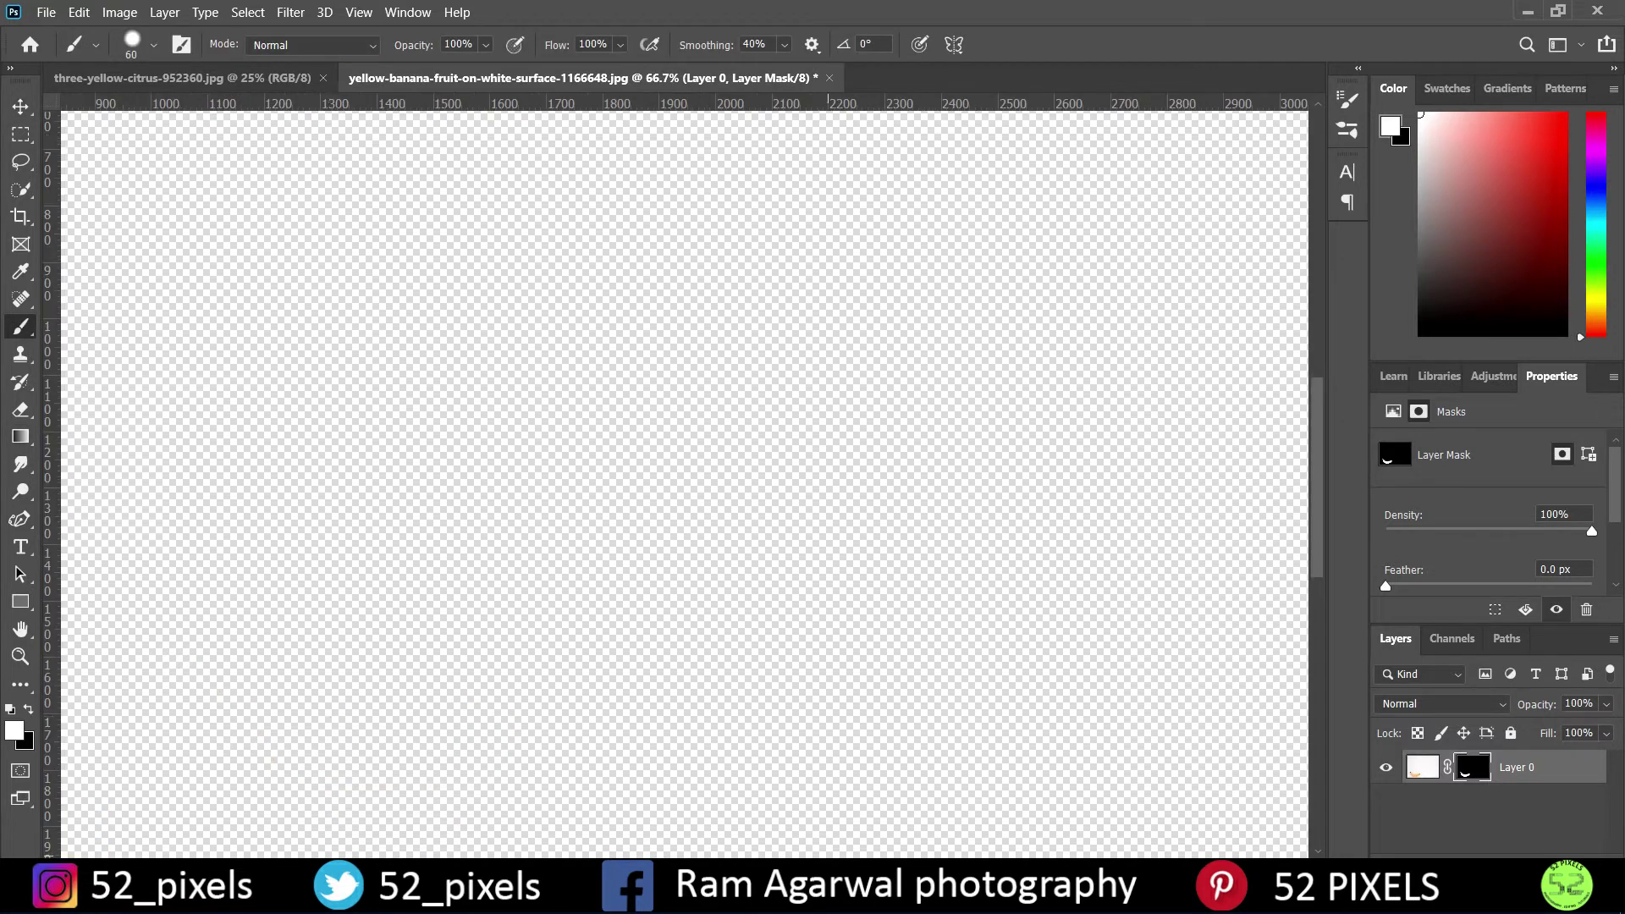
{"action": "left_click_drag", "start_coordinate": [1322, 548], "coordinate": [1322, 678]}
{"action": "scroll", "coordinate": [138, 354], "scroll_direction": "left", "scroll_amount": 5}
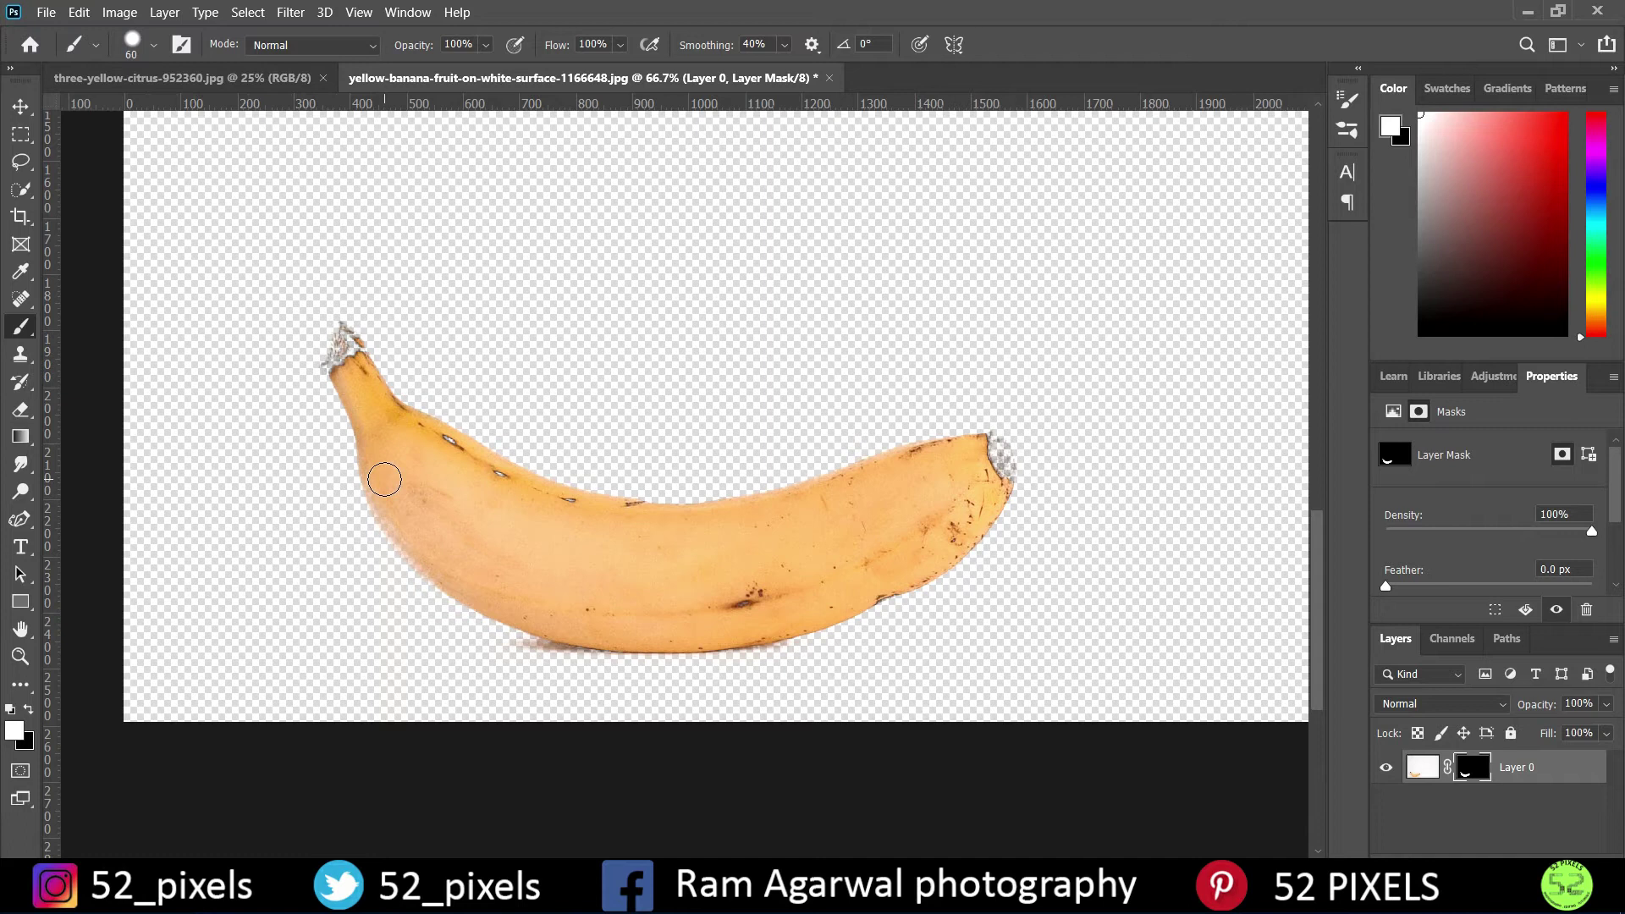
{"action": "key", "text": "bracketright"}
{"action": "key", "text": "bracketright"}
{"action": "key", "text": "bracketright"}
{"action": "key", "text": "bracketright"}
{"action": "key", "text": "bracketright"}
{"action": "mouse_move", "coordinate": [431, 474]}
{"action": "left_mouse_down"}
{"action": "mouse_move", "coordinate": [644, 560]}
{"action": "mouse_move", "coordinate": [864, 581]}
{"action": "mouse_move", "coordinate": [973, 472]}
{"action": "left_mouse_up"}
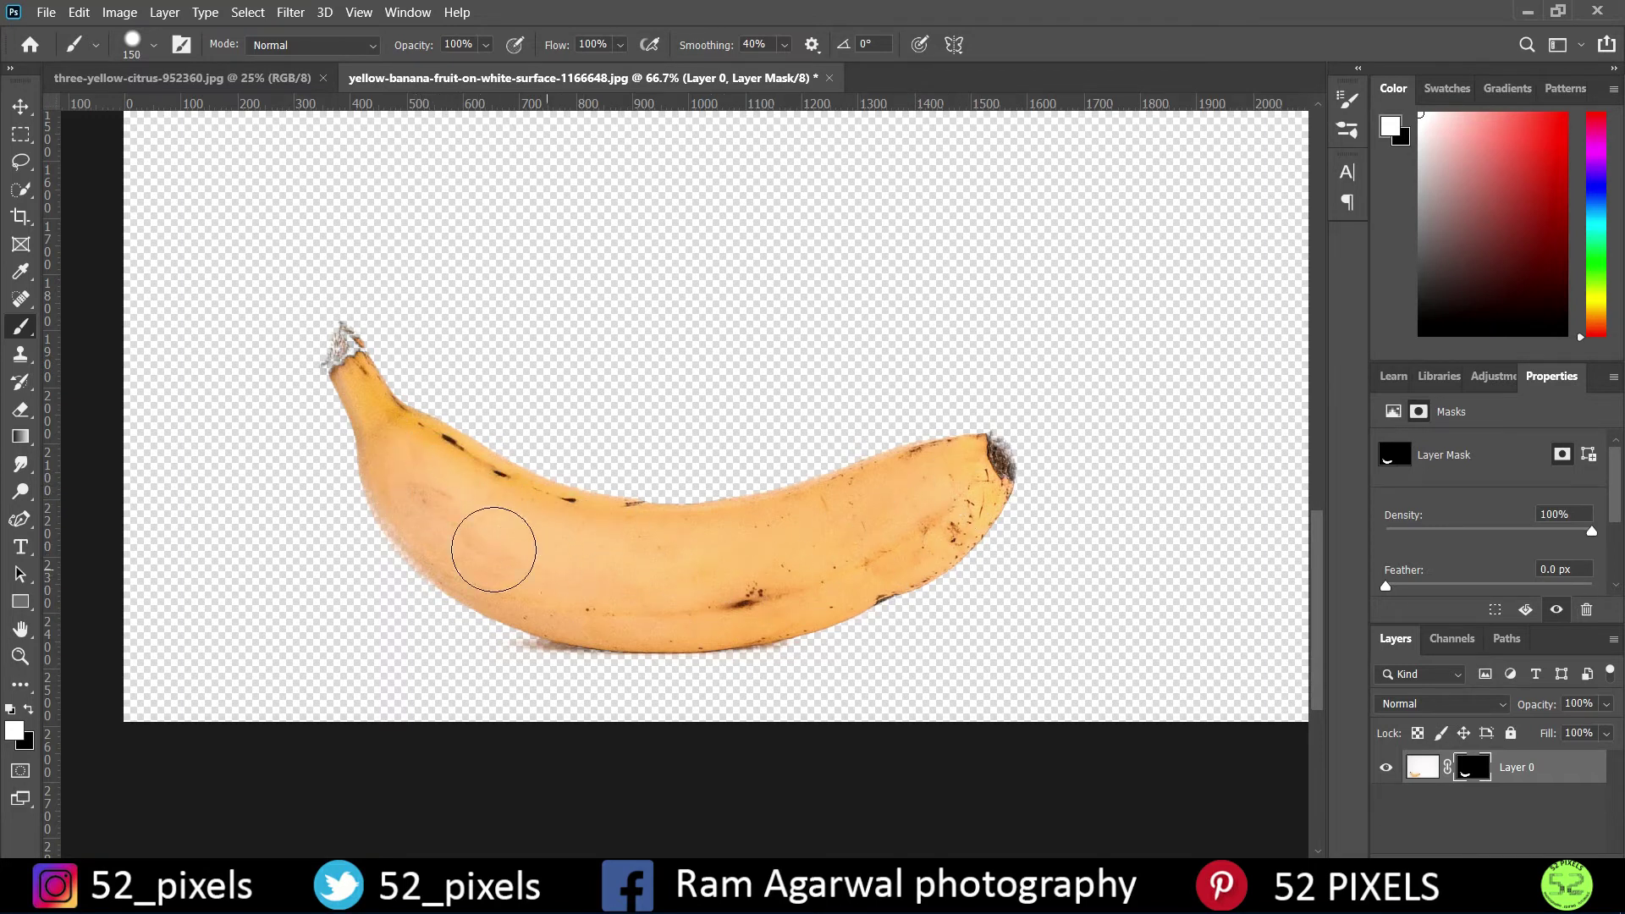
- Reduce the brush to 35 px and restore the banana's dark stem and tip on the mask
{"action": "key", "text": "bracketleft"}
{"action": "key", "text": "bracketleft"}
{"action": "key", "text": "bracketleft"}
{"action": "key", "text": "bracketleft"}
{"action": "key", "text": "bracketleft"}
{"action": "key", "text": "bracketleft"}
{"action": "key", "text": "bracketleft"}
{"action": "key", "text": "bracketleft"}
{"action": "key", "text": "bracketleft"}
{"action": "key", "text": "bracketleft"}
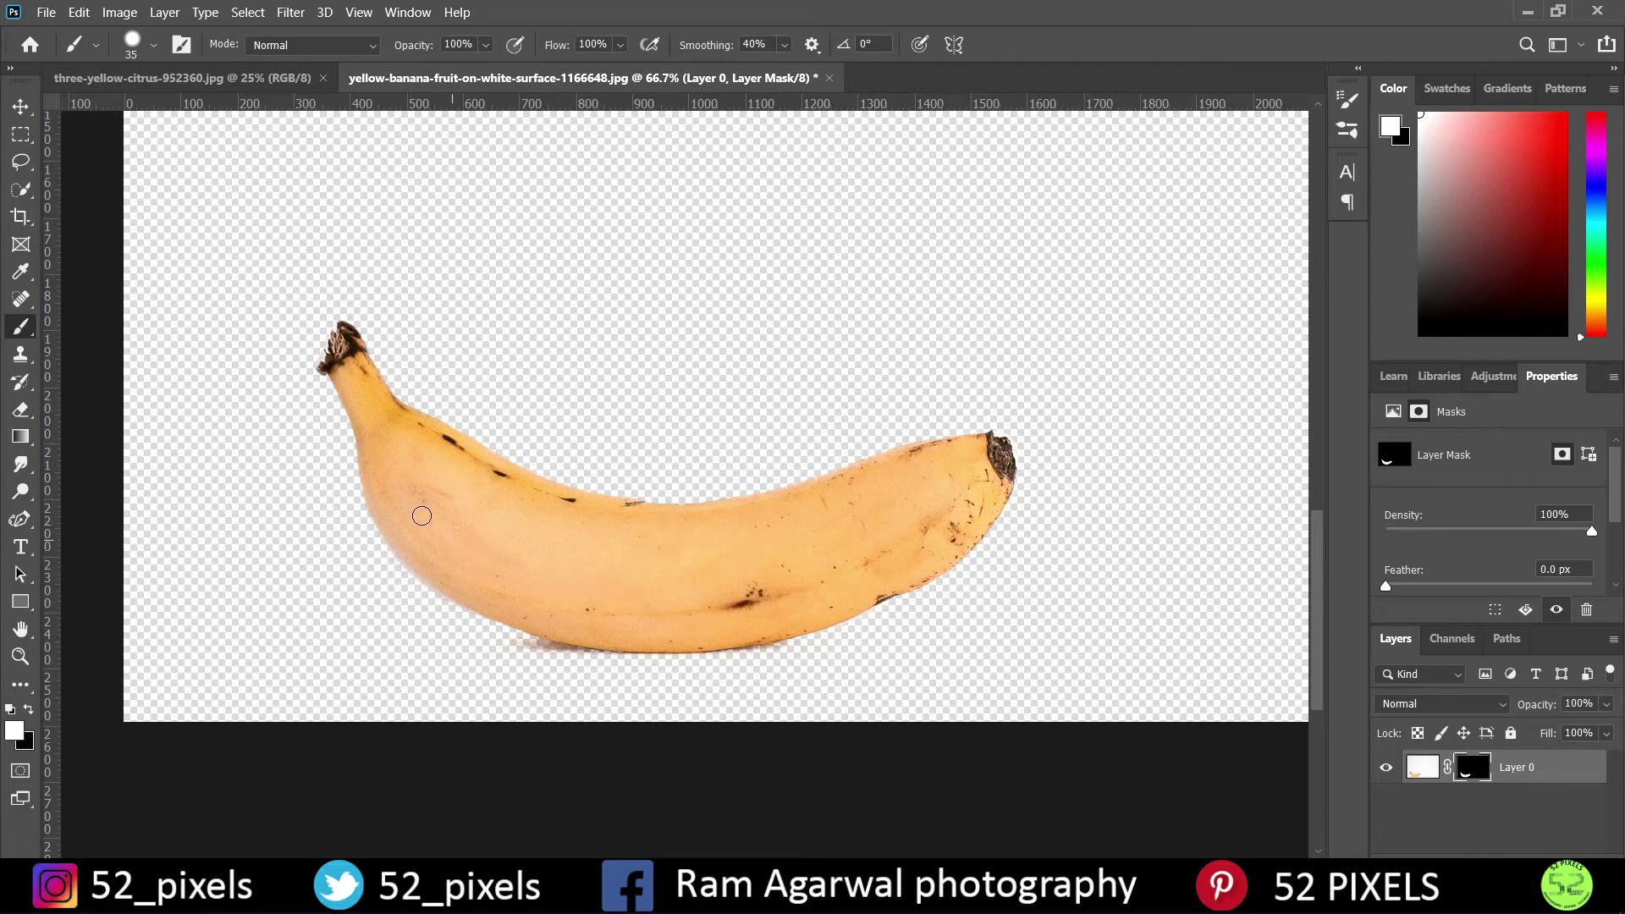
- Switch the brush to black and try masking out the shadow beneath the banana, undoing the strokes that cut too far
{"action": "key", "text": "ctrl+plus"}
{"action": "key", "text": "ctrl+plus"}
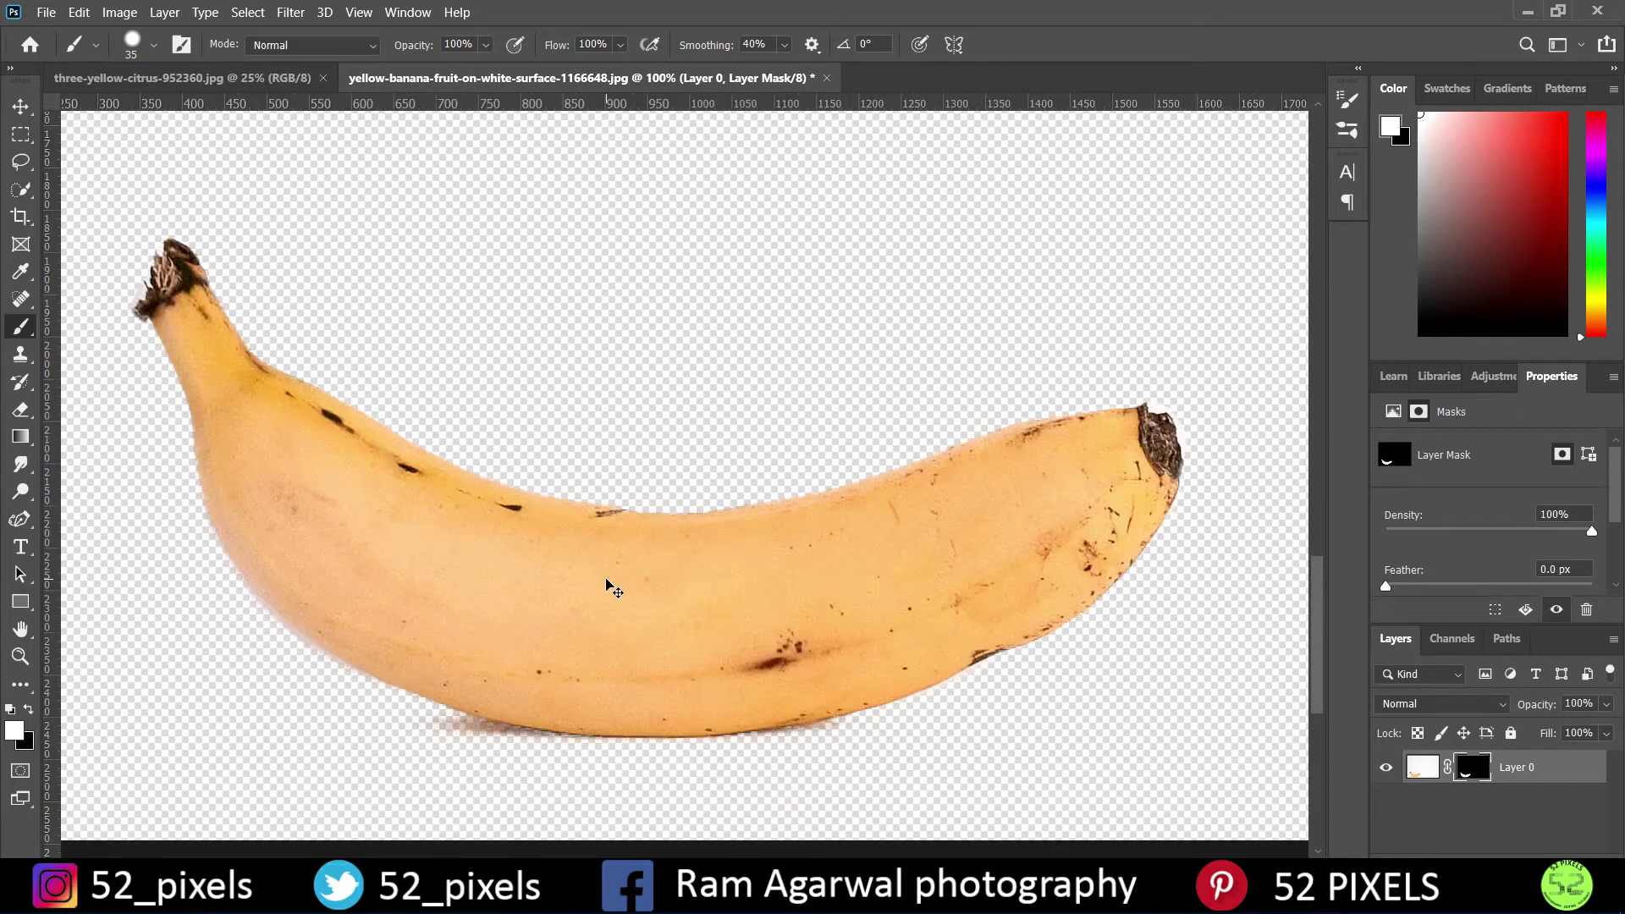
{"action": "left_click_drag", "start_coordinate": [1314, 666], "coordinate": [1325, 761]}
{"action": "scroll", "coordinate": [623, 859], "scroll_direction": "left", "scroll_amount": 5}
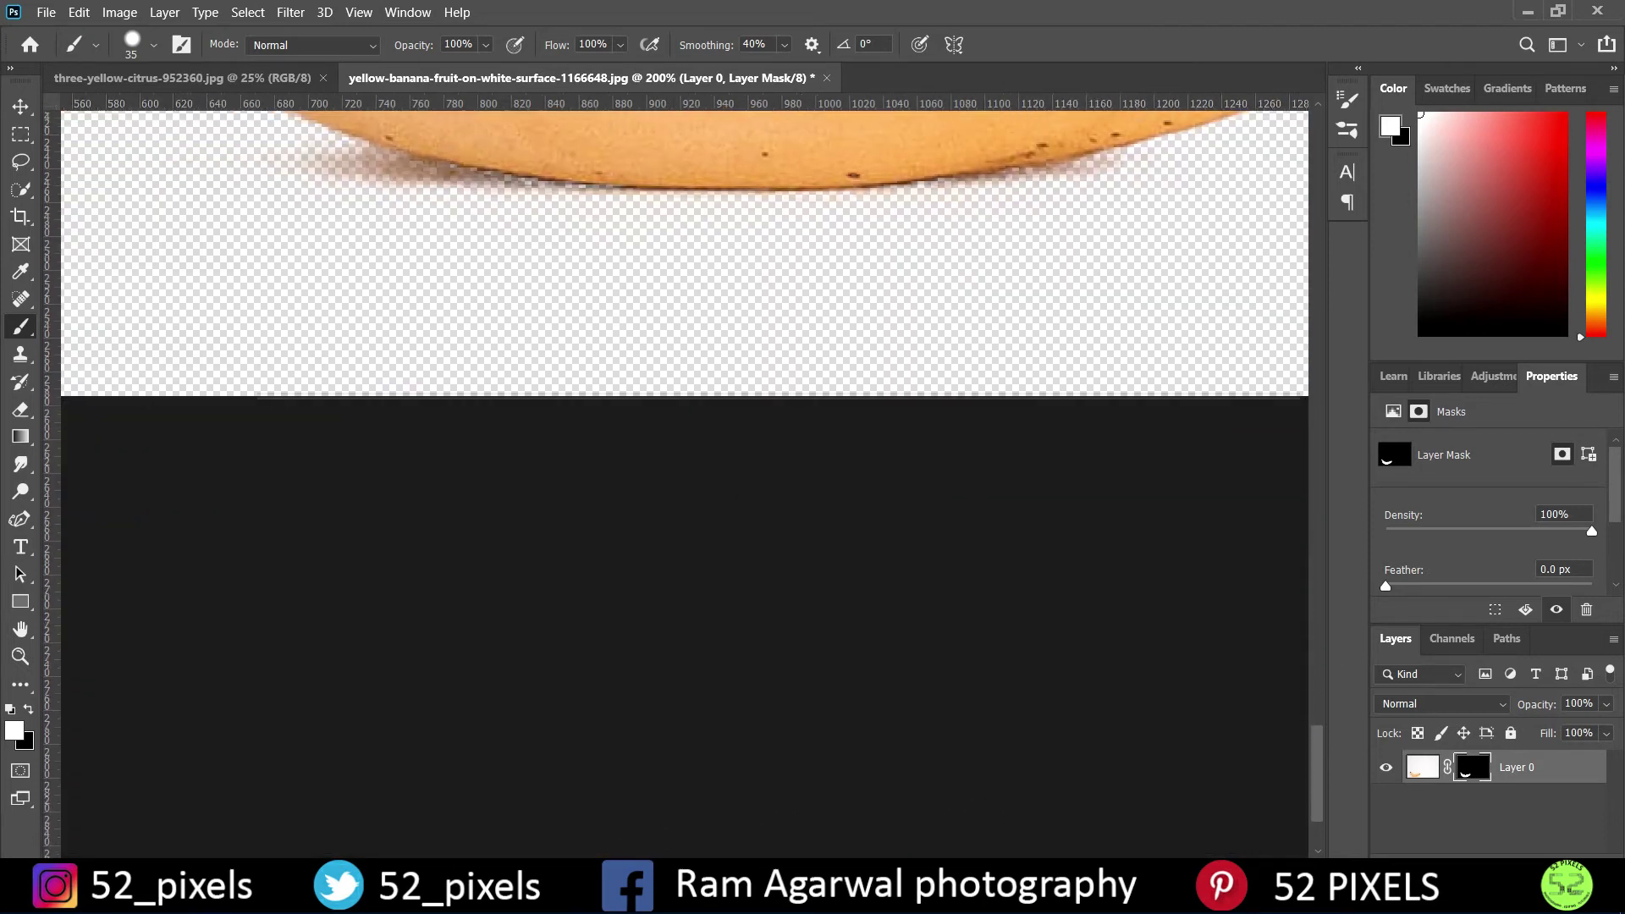
{"action": "left_click_drag", "start_coordinate": [1317, 755], "coordinate": [1317, 695]}
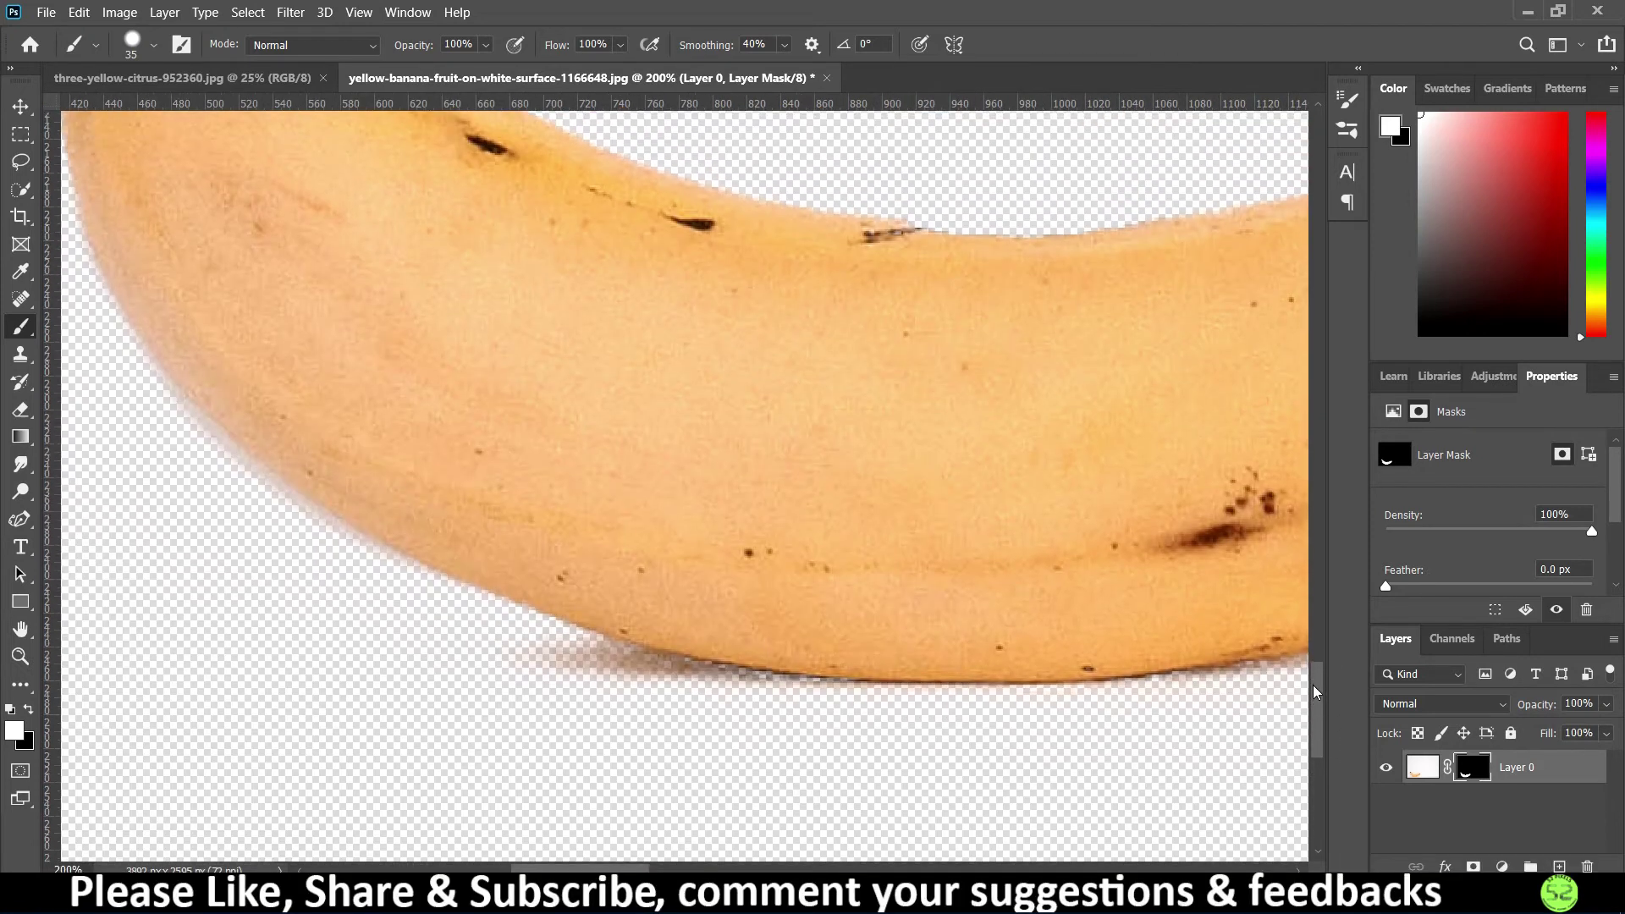
{"action": "left_click", "coordinate": [28, 714]}
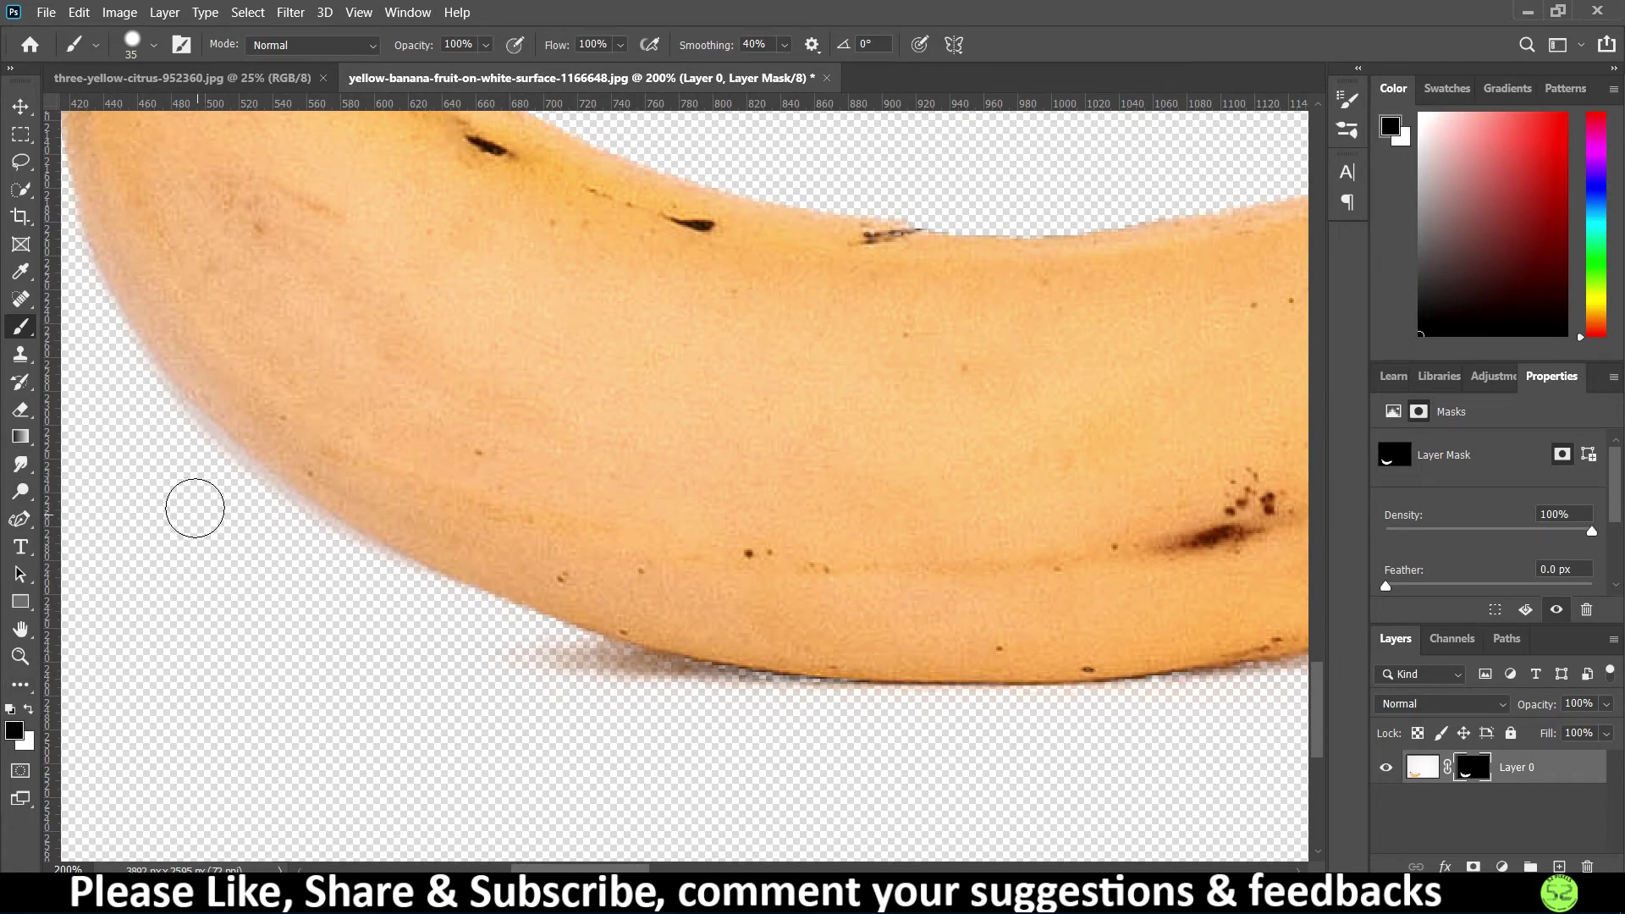
{"action": "mouse_move", "coordinate": [189, 455]}
{"action": "left_mouse_down"}
{"action": "mouse_move", "coordinate": [420, 615]}
{"action": "mouse_move", "coordinate": [534, 666]}
{"action": "mouse_move", "coordinate": [902, 711]}
{"action": "left_mouse_up"}
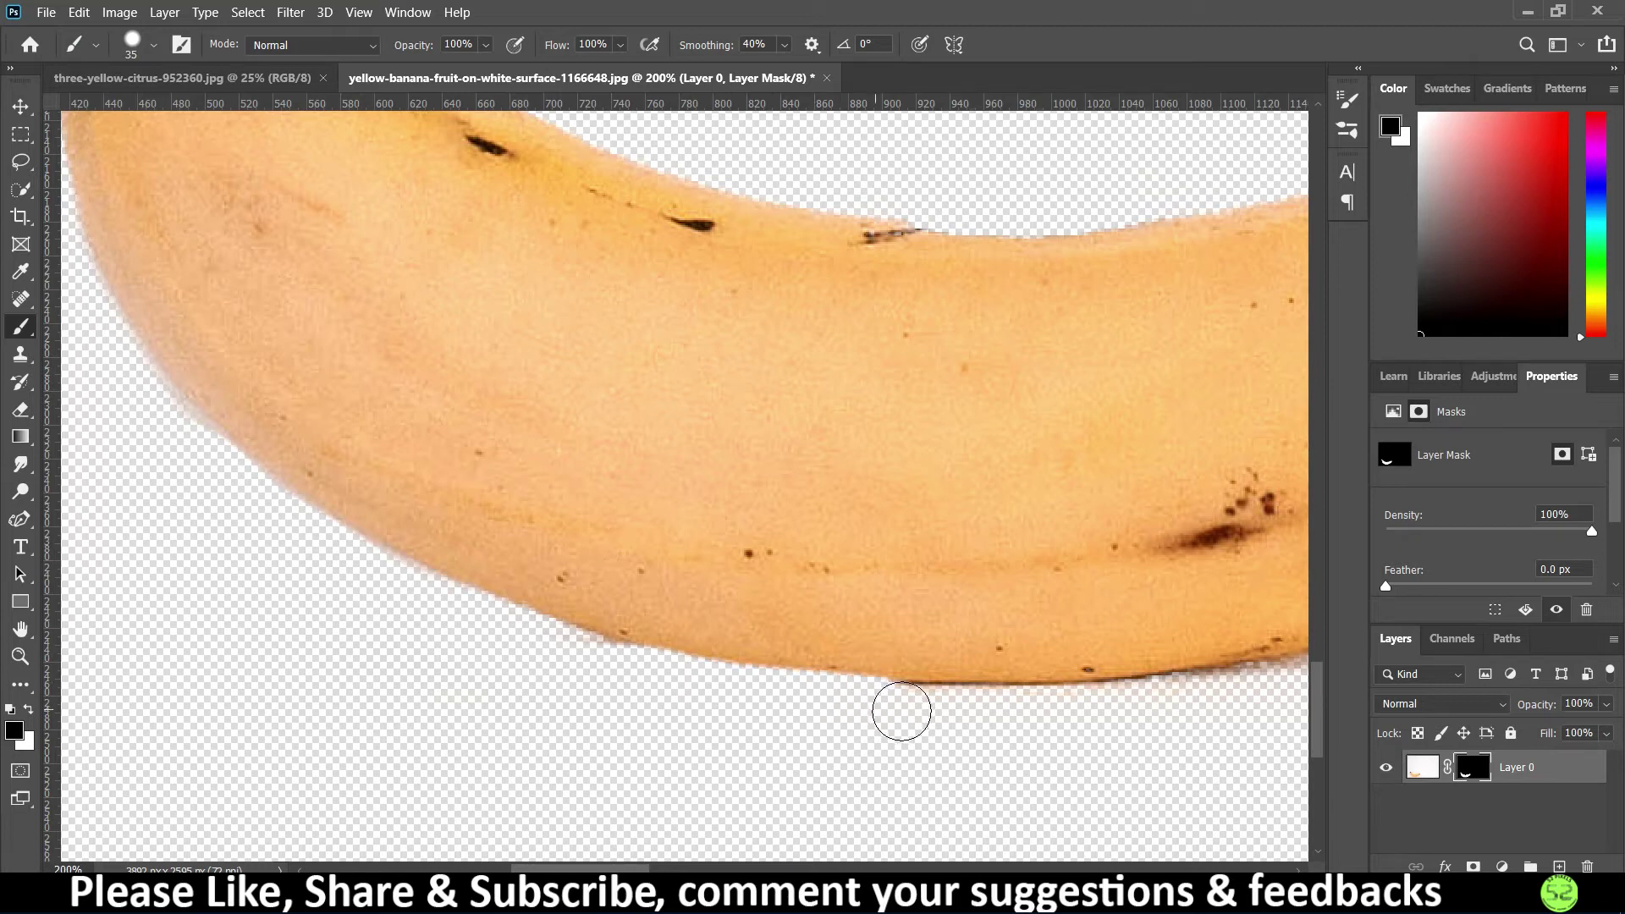
{"action": "key", "text": "ctrl+z"}
{"action": "left_click_drag", "start_coordinate": [535, 684], "coordinate": [810, 719]}
{"action": "key", "text": "ctrl+z"}
- Paint black on the mask along the banana's lower-left edge to hide the pale fringe and leftover shadow
{"action": "left_click_drag", "start_coordinate": [540, 682], "coordinate": [863, 720]}
{"action": "left_click_drag", "start_coordinate": [688, 685], "coordinate": [574, 657]}
{"action": "left_click_drag", "start_coordinate": [166, 427], "coordinate": [268, 516]}
{"action": "left_click_drag", "start_coordinate": [127, 374], "coordinate": [319, 570]}
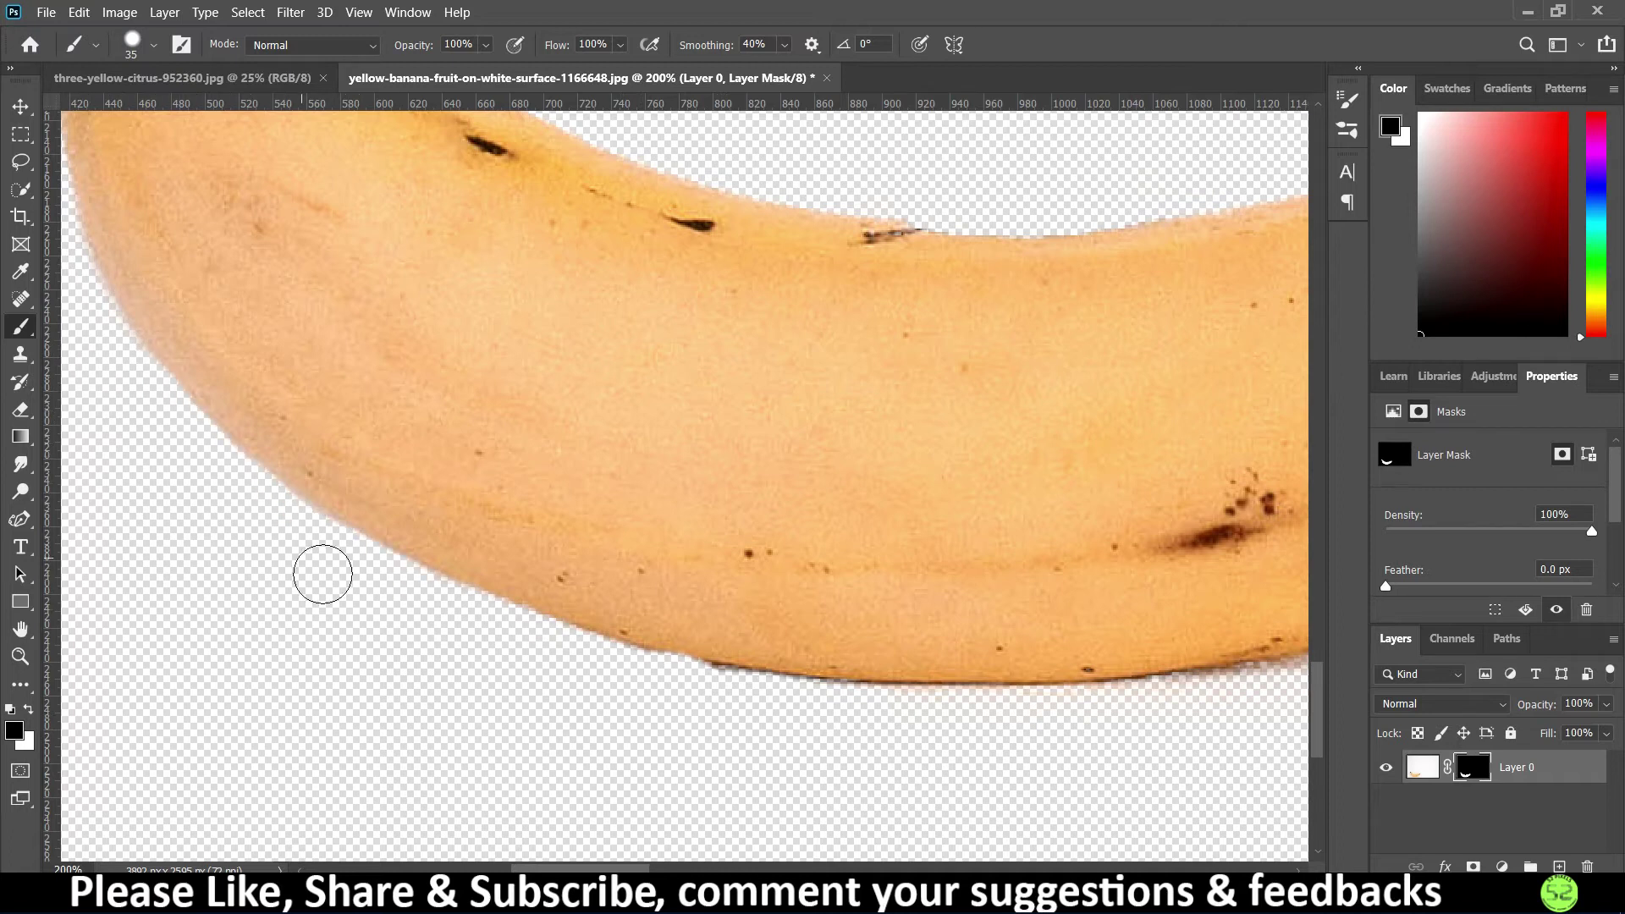
{"action": "scroll", "coordinate": [336, 593], "scroll_direction": "down", "scroll_amount": 3}
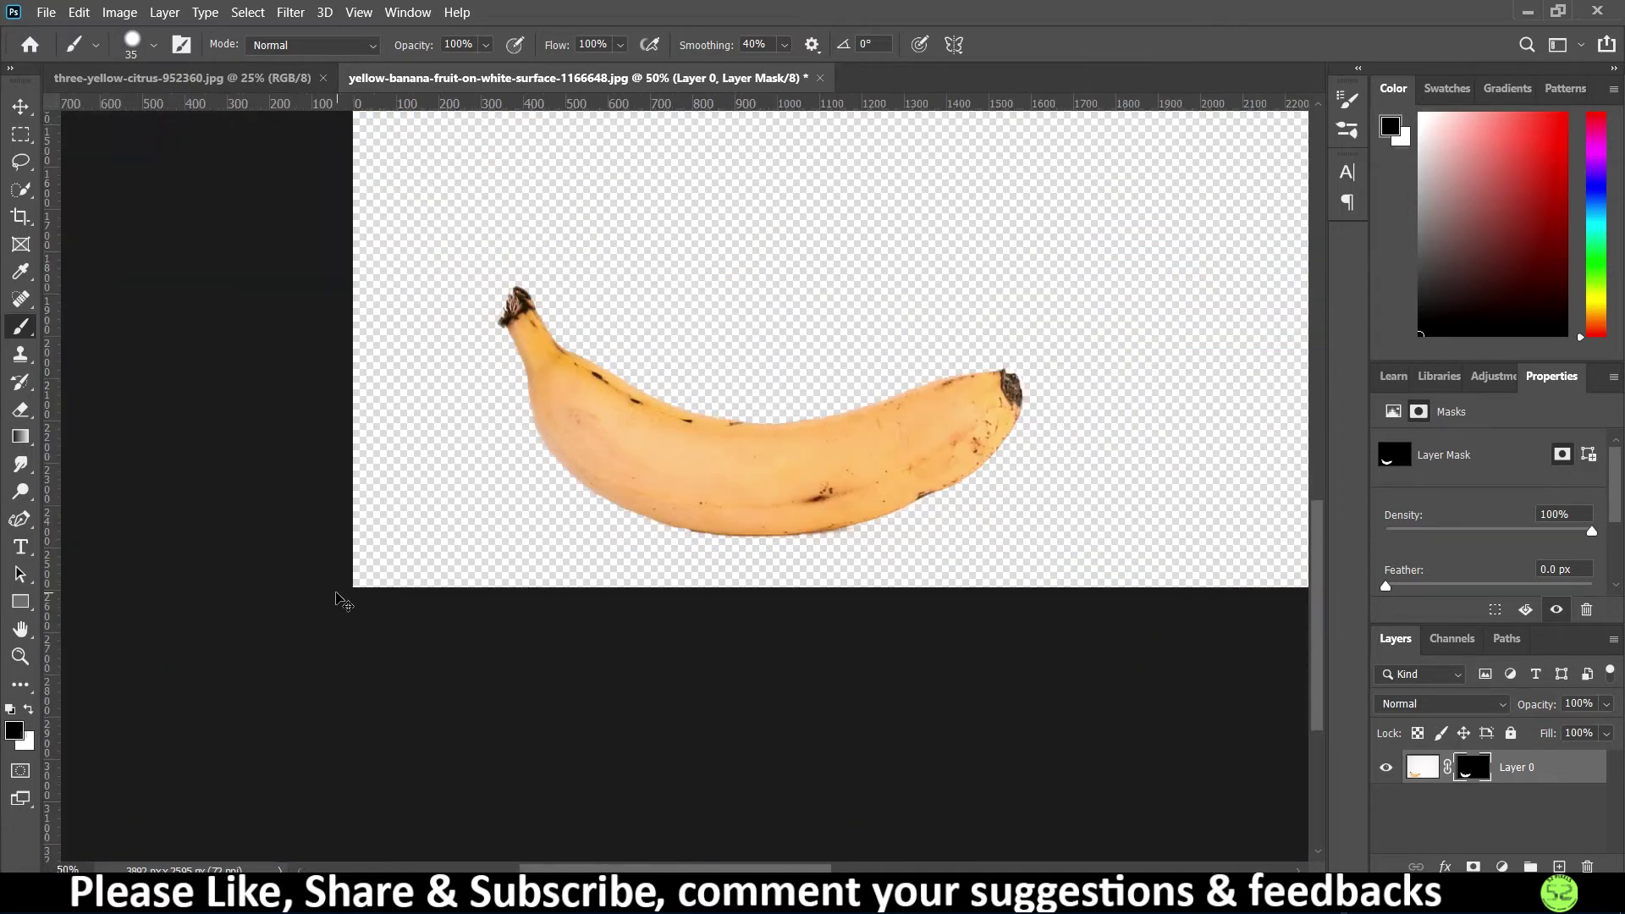
- Switch to the Move tool and start creating a new document
{"action": "left_click", "coordinate": [20, 108]}
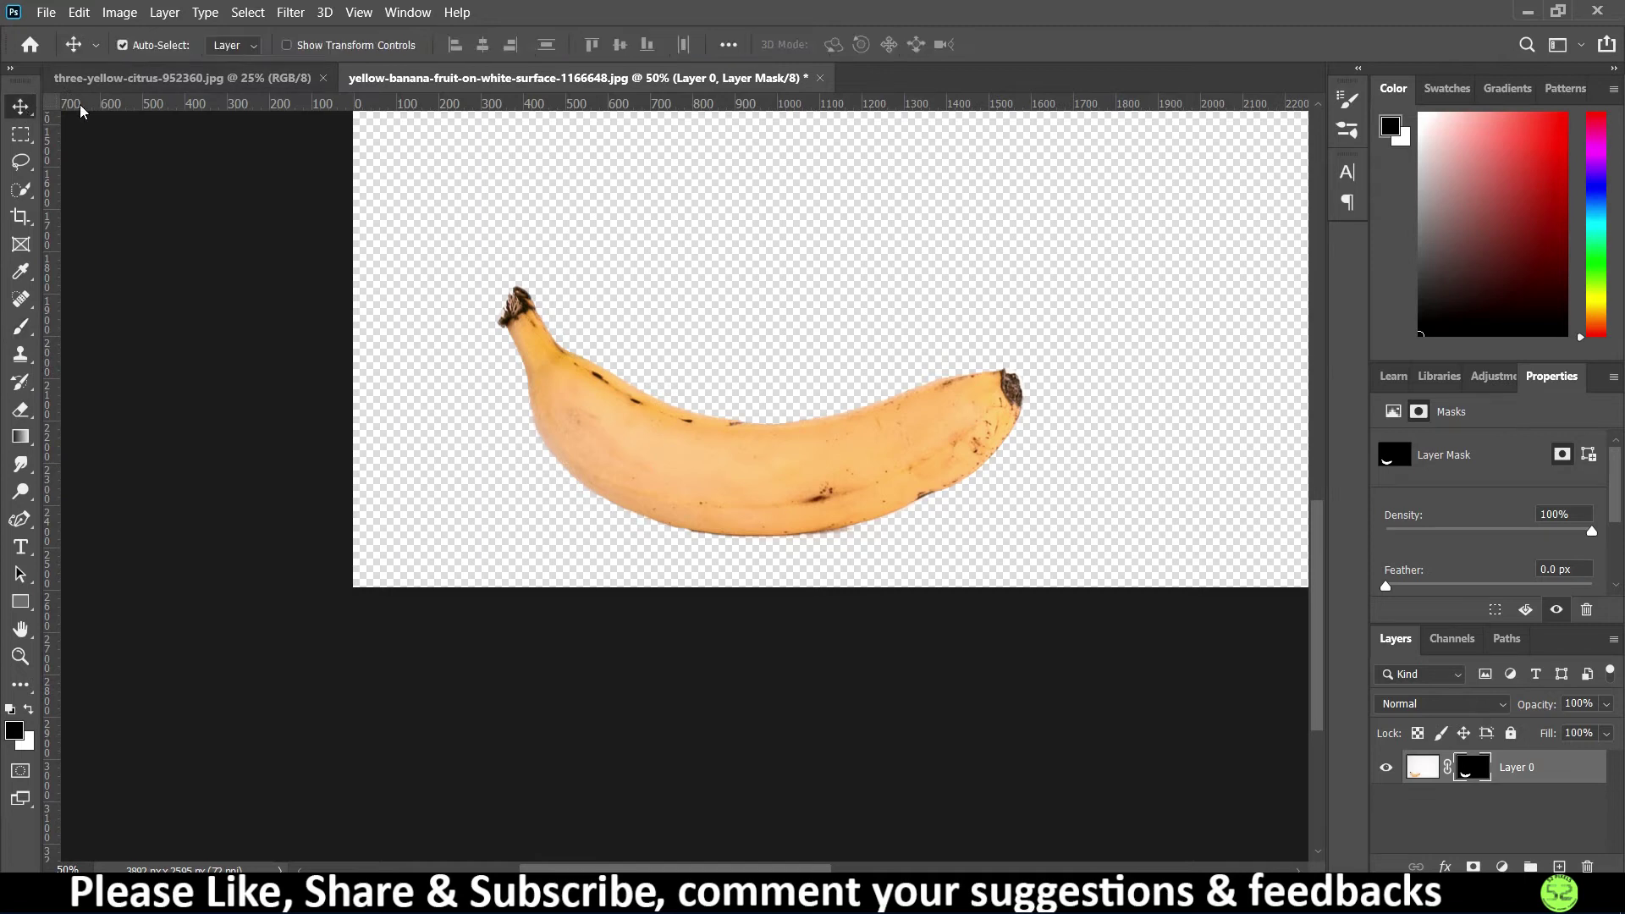
{"action": "key", "text": "ctrl+n"}
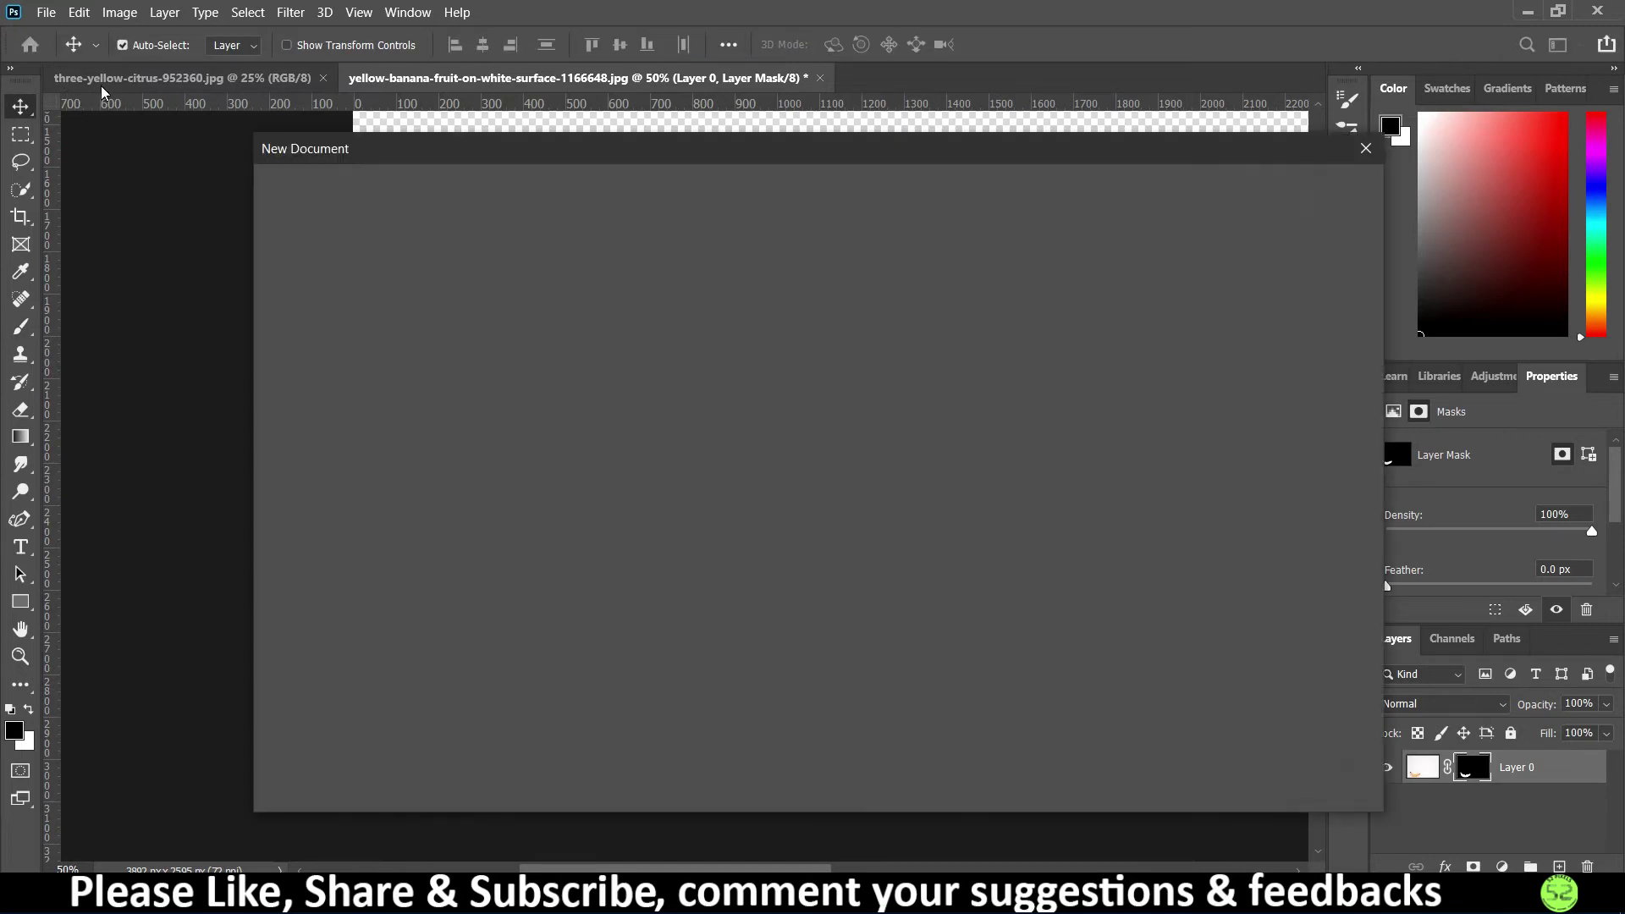